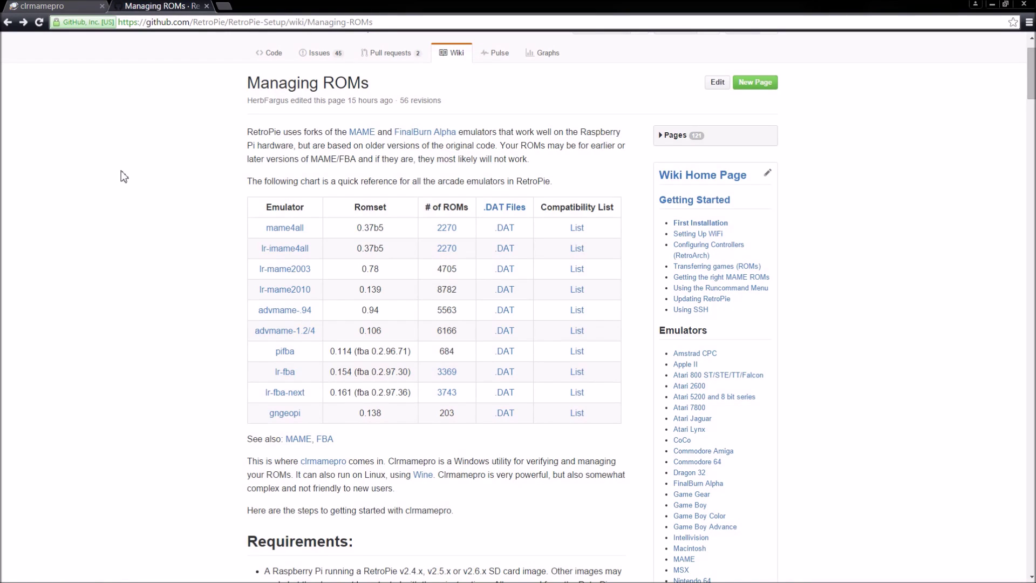
- Check the clrmamepro download links, then switch to File Explorer and inspect the clrmamepro folder on the C: drive
left_click(43, 9)
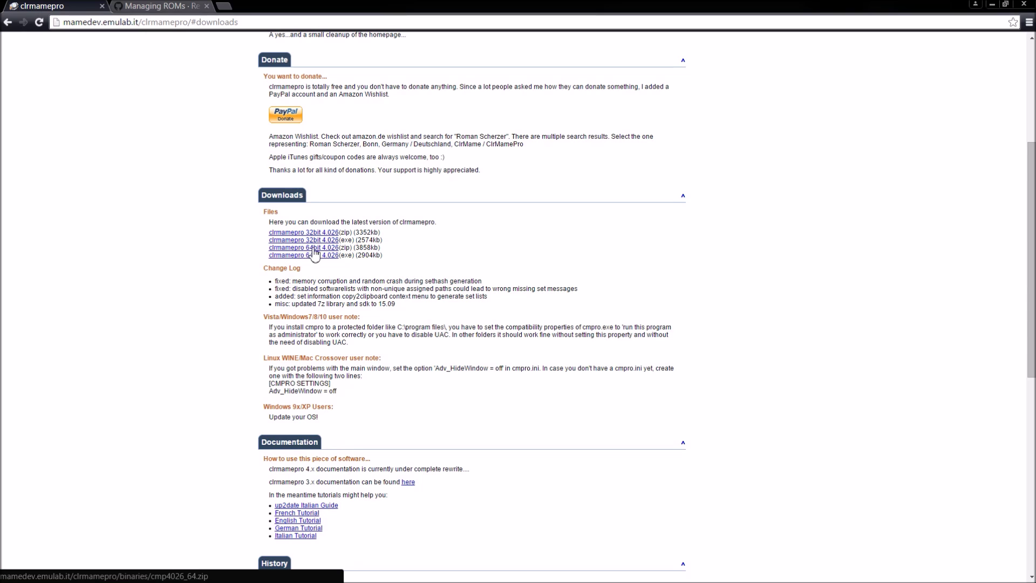
mouse_move(115, 577)
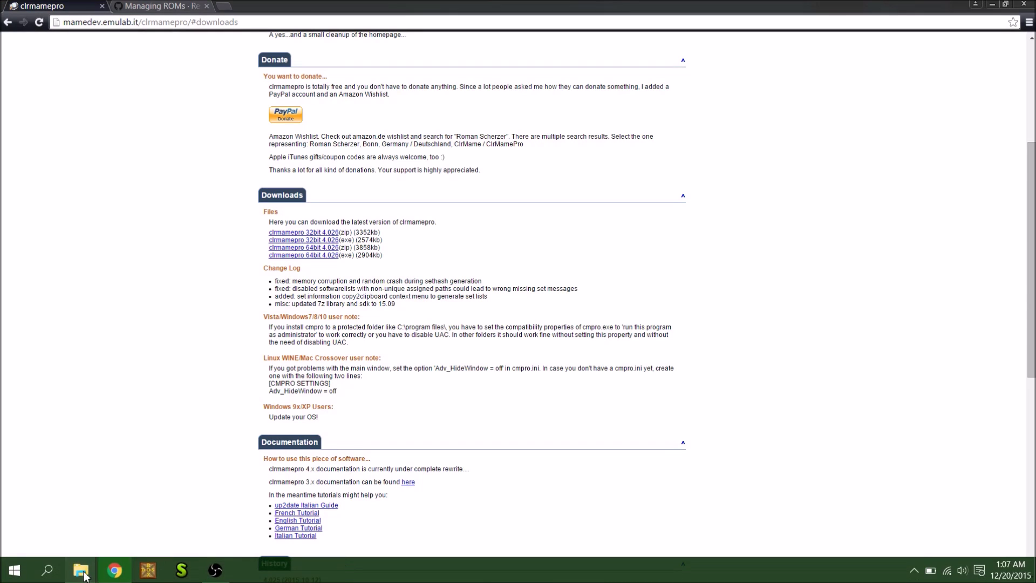
mouse_move(81, 570)
left_click(74, 527)
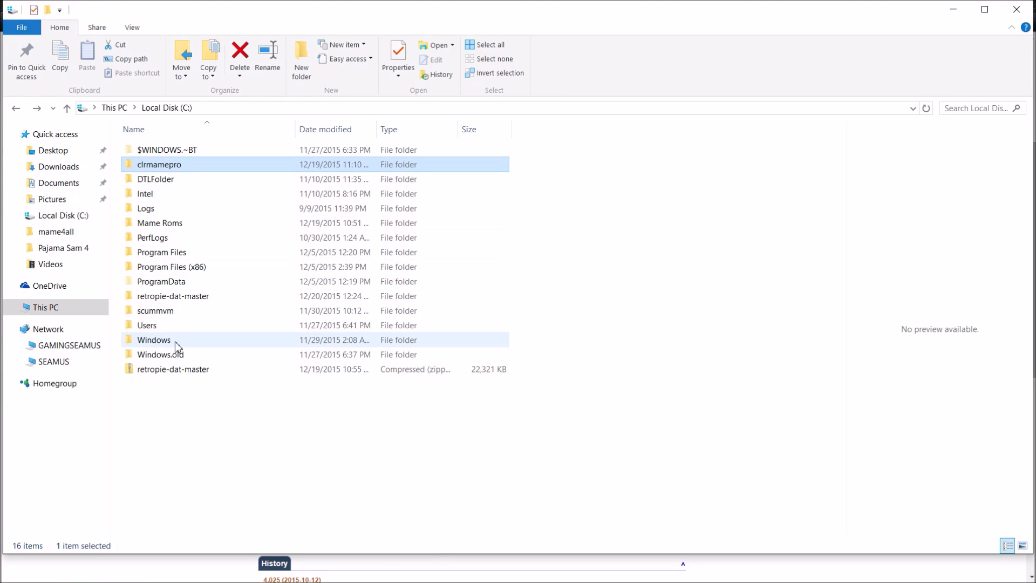
double_click(152, 166)
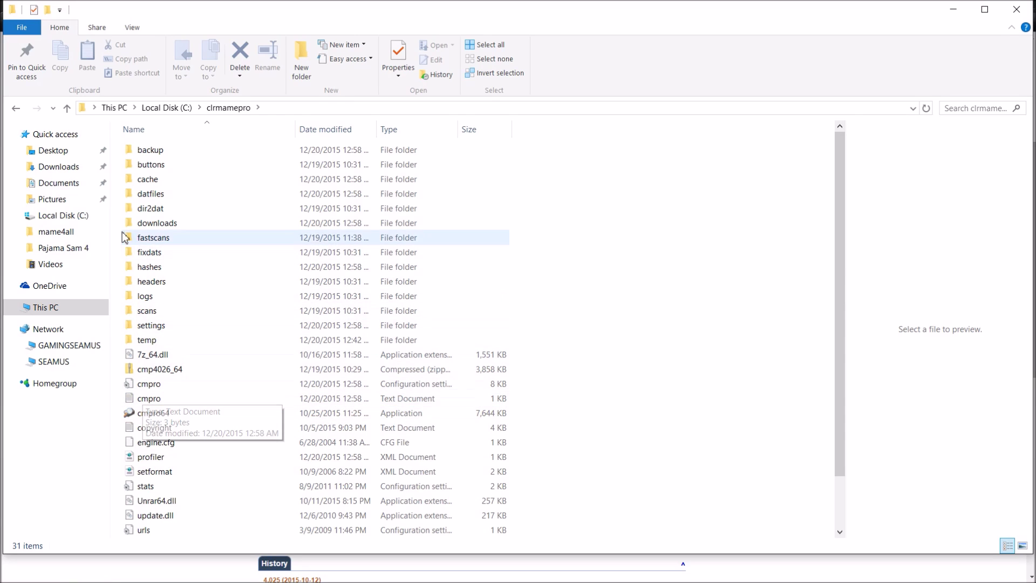
left_click(16, 107)
- Switch to Chrome and read the Managing ROMs wiki page down to the Step 3 instructions for acquiring DAT files
mouse_move(135, 575)
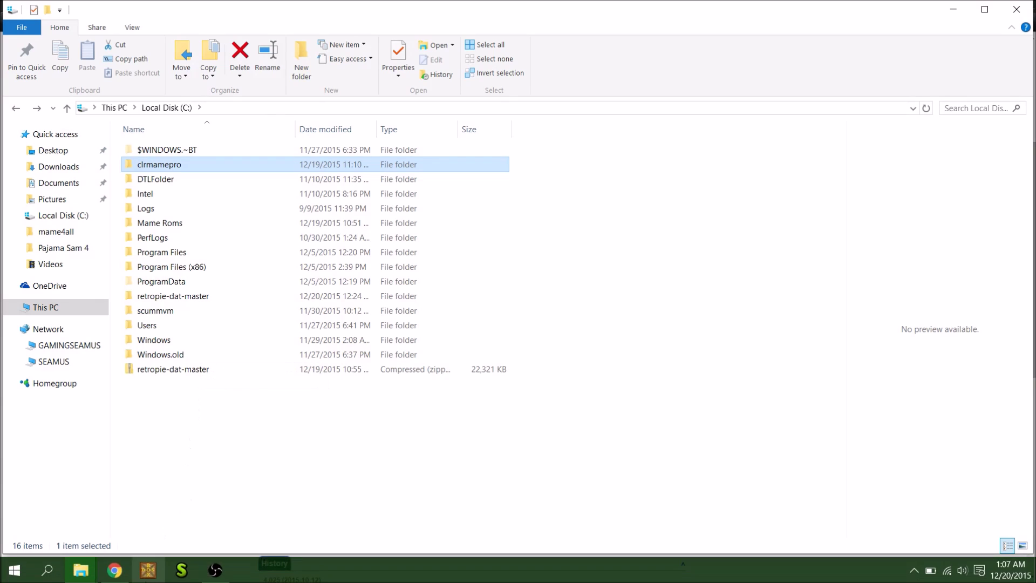
left_click(106, 572)
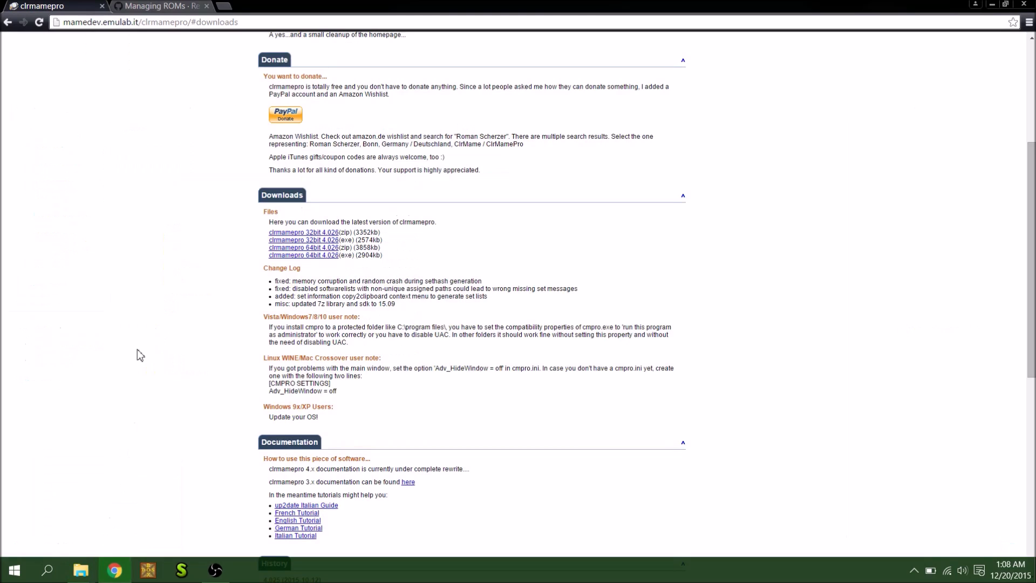
left_click(155, 6)
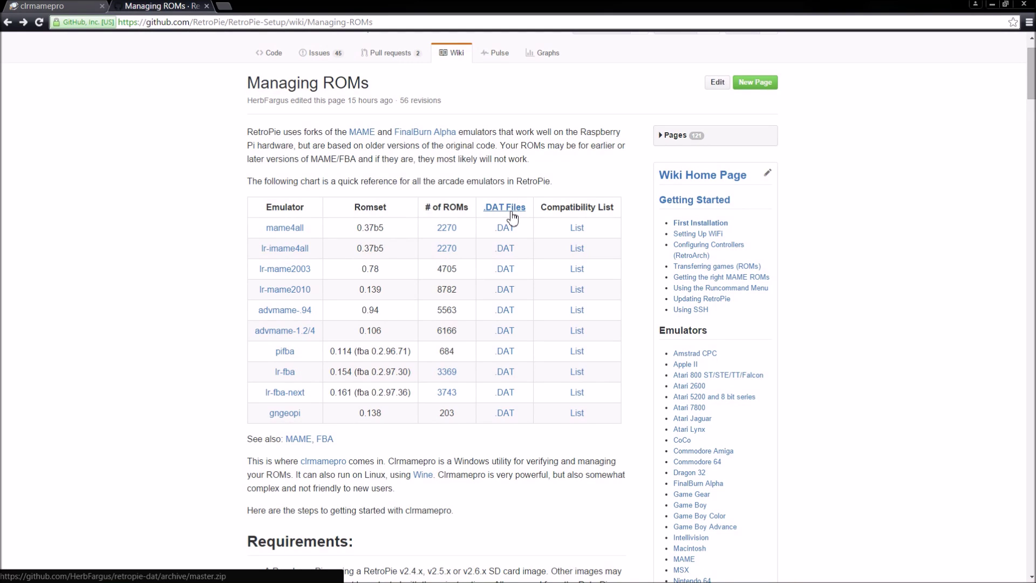
scroll(690, 416, "down", 3)
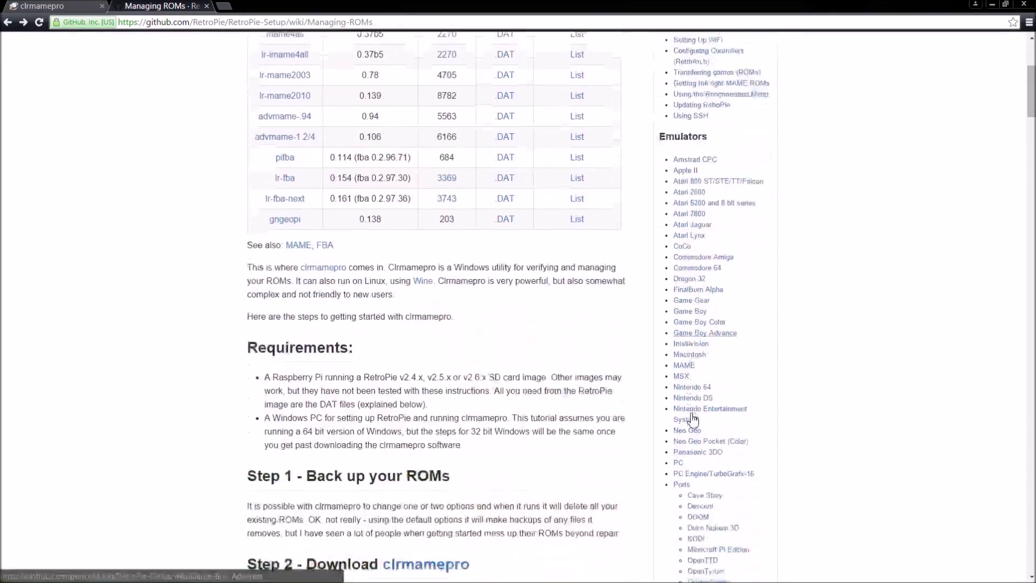
scroll(693, 418, "down", 5)
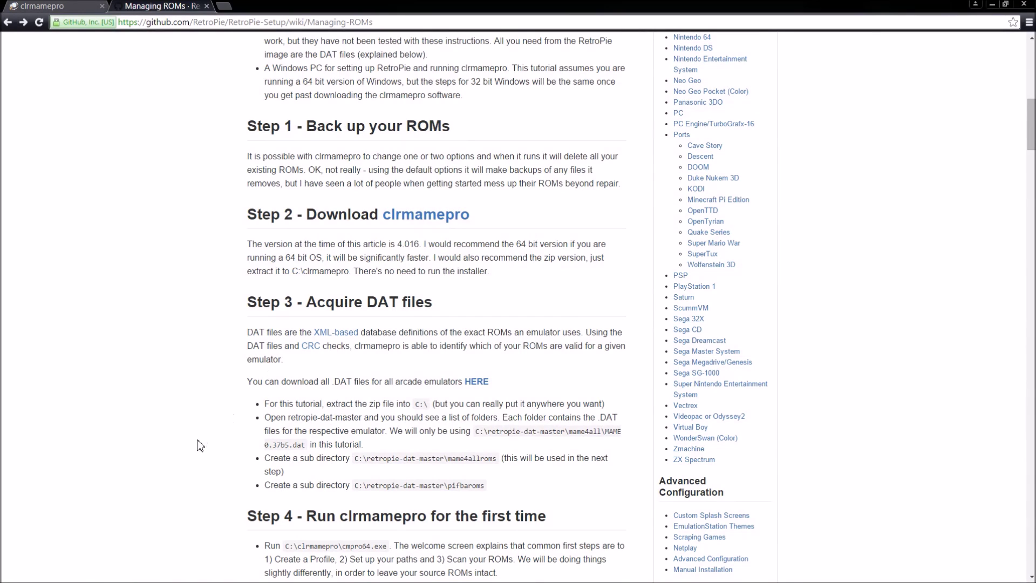
- Switch to File Explorer and examine the mame4all DAT files and the mame4allroms folder inside C:\retropie-dat-master
mouse_move(216, 576)
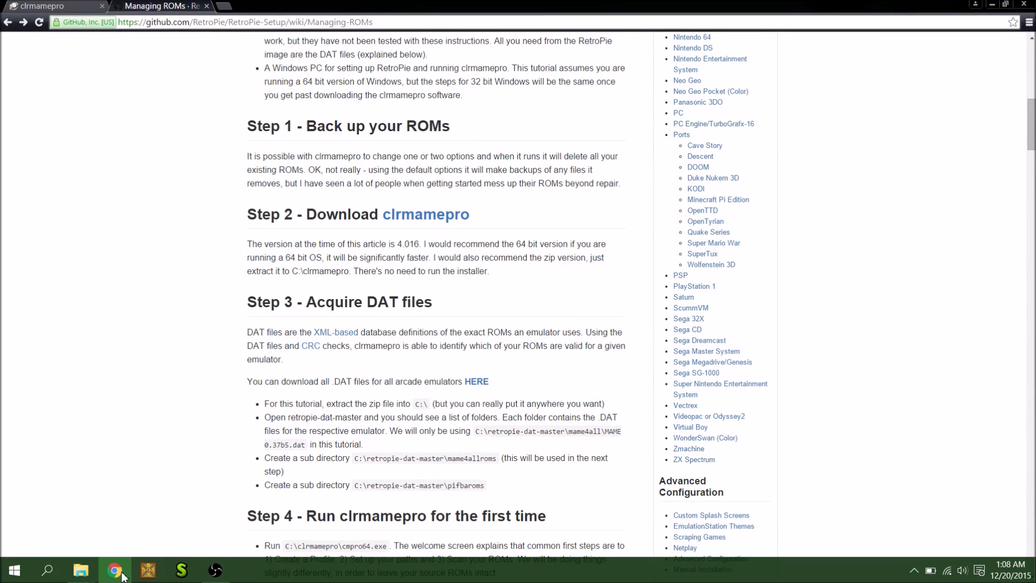
mouse_move(81, 571)
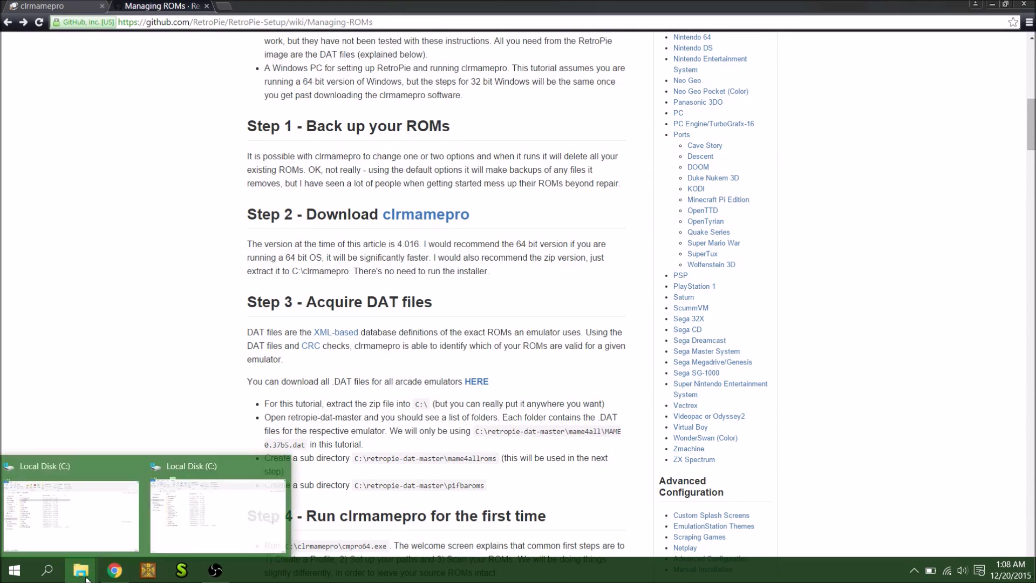
left_click(94, 504)
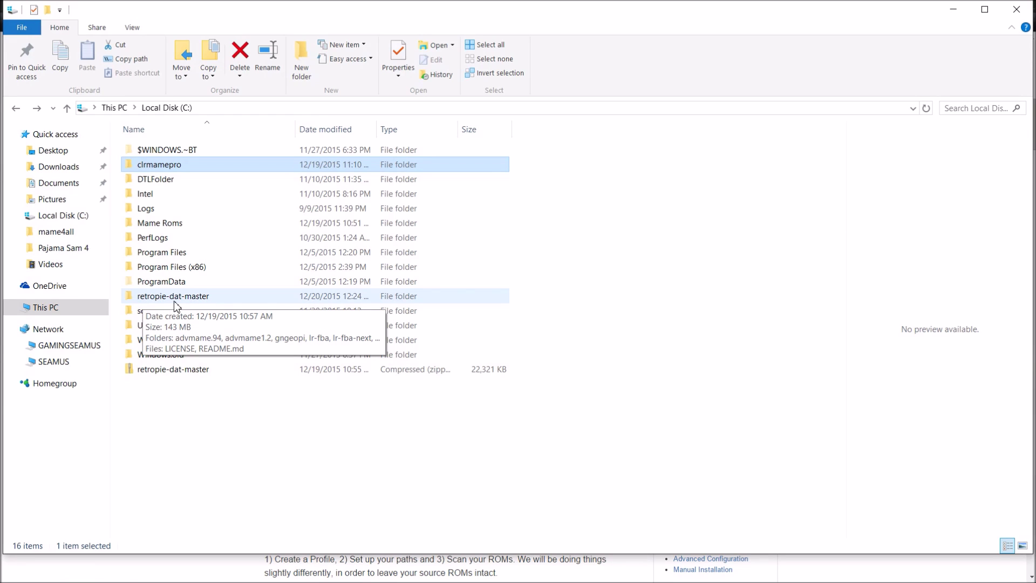
double_click(174, 298)
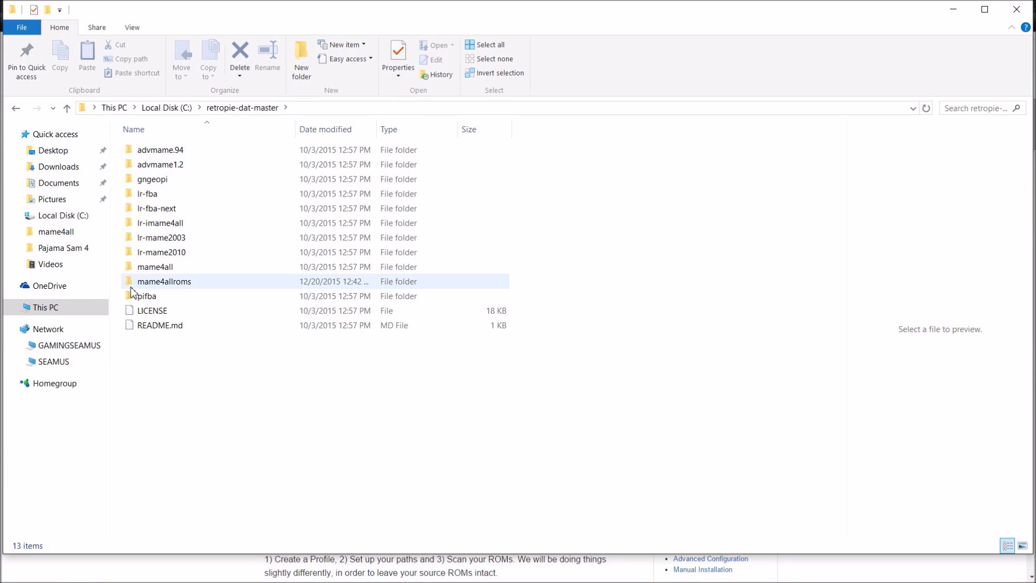
double_click(144, 268)
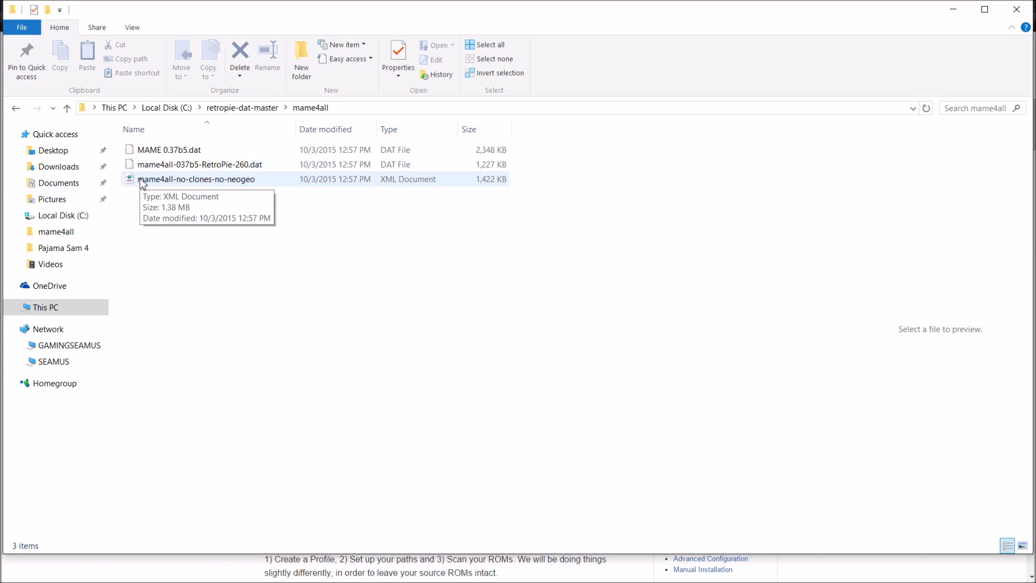
left_click(223, 111)
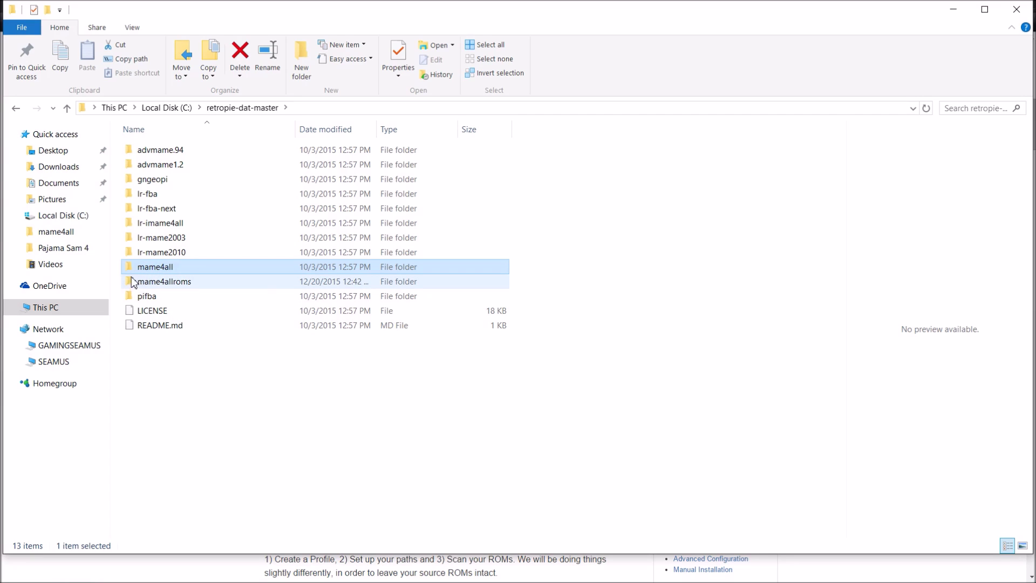
mouse_move(143, 274)
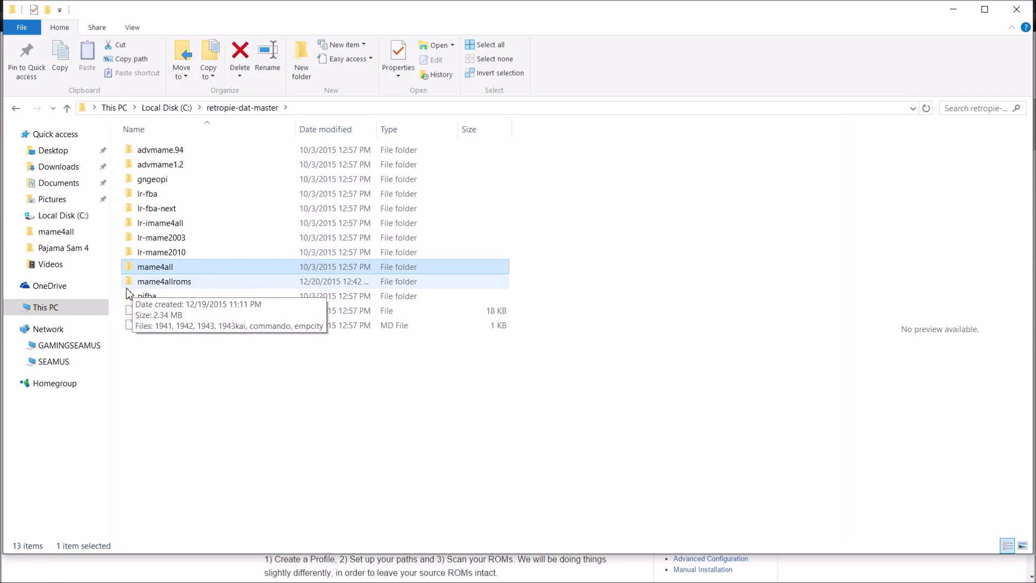
mouse_move(173, 283)
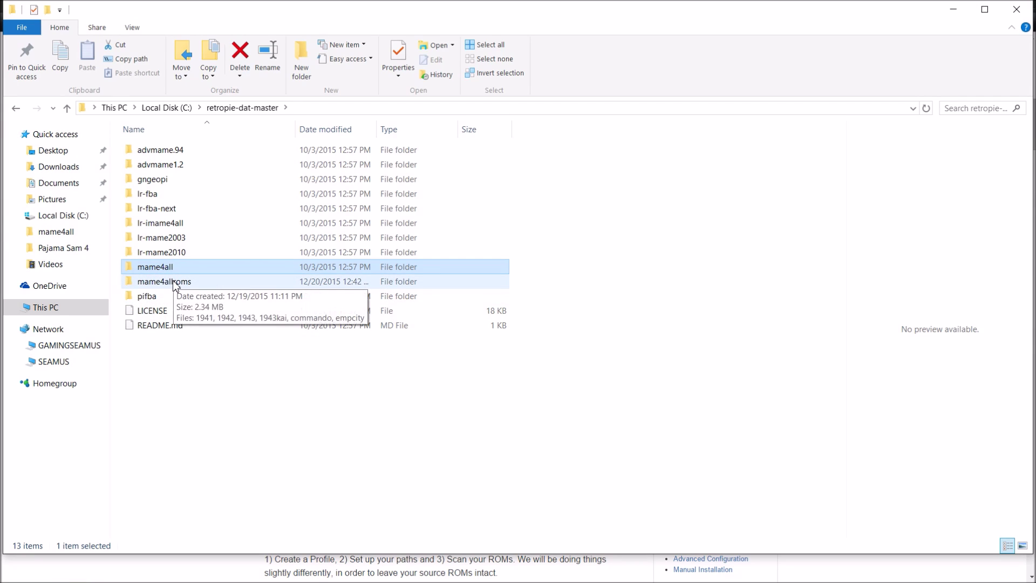
- Go back to the C: drive and look at the ROM archives in the Mame Roms folder
left_click(16, 109)
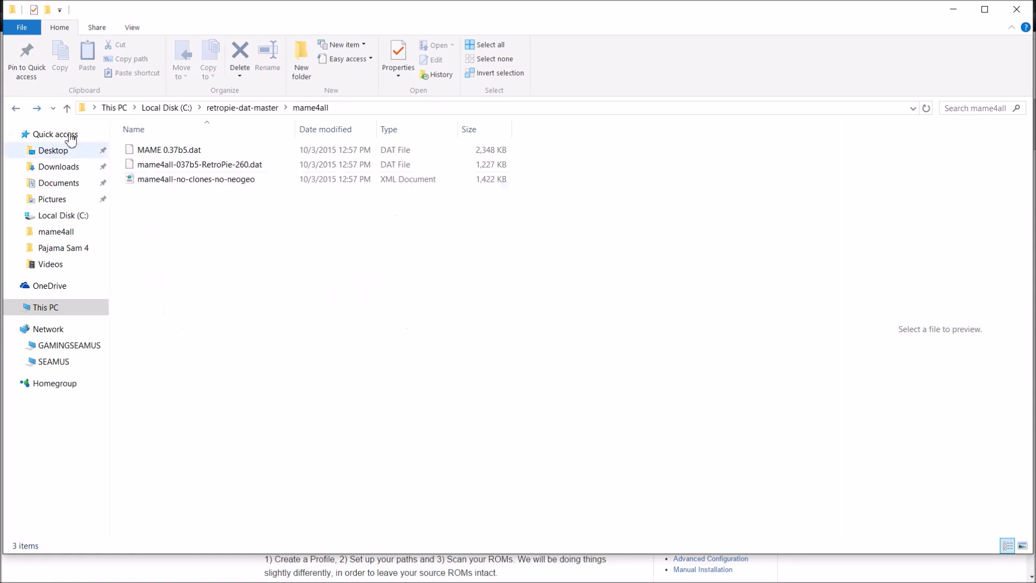
left_click(116, 109)
left_click(177, 260)
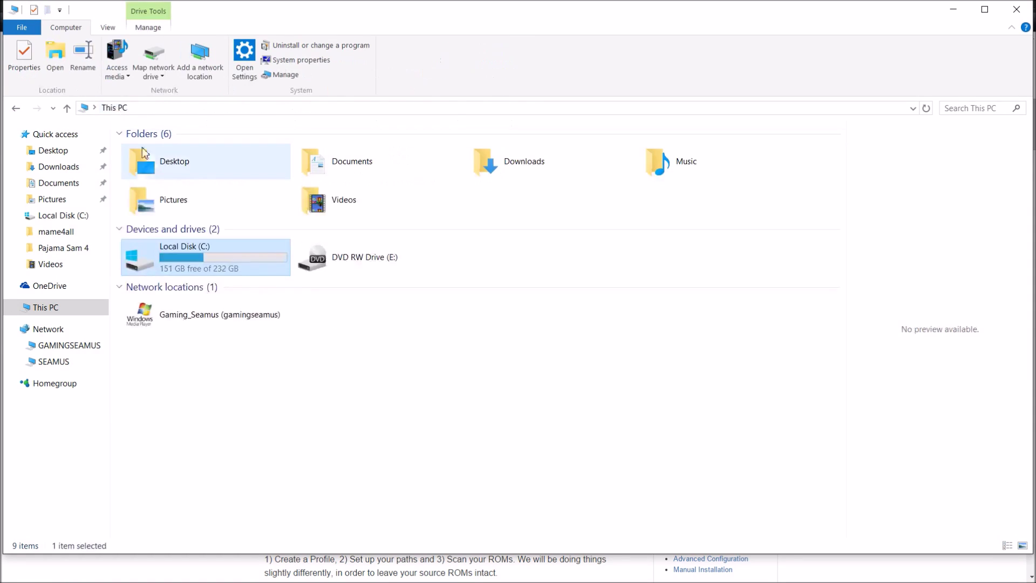
double_click(177, 260)
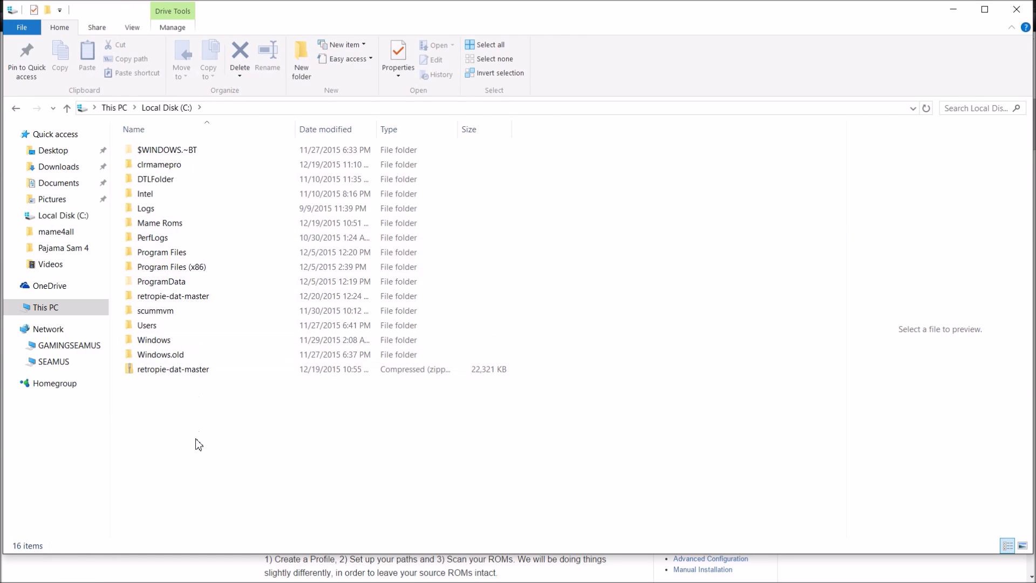
double_click(157, 227)
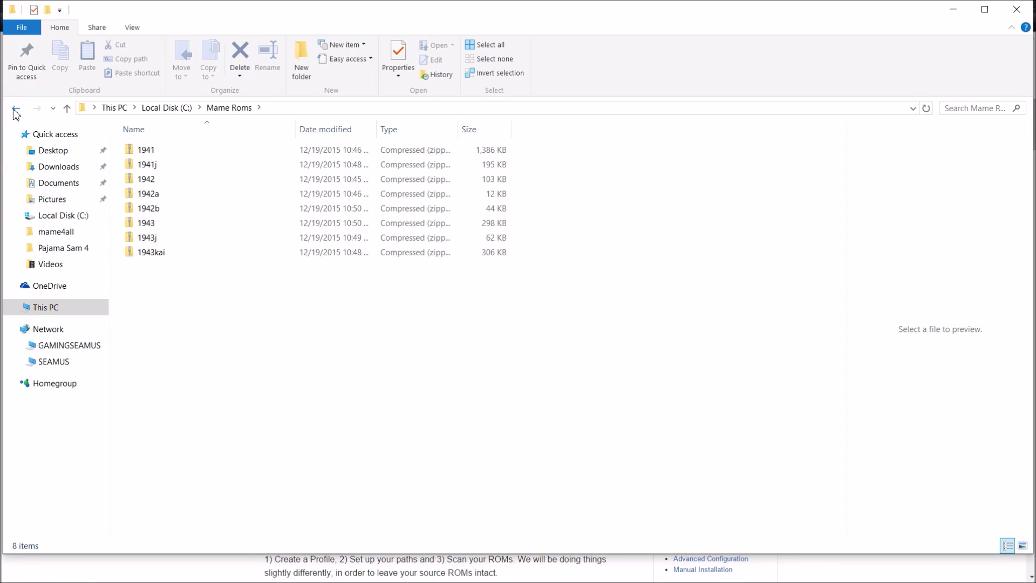
left_click(16, 110)
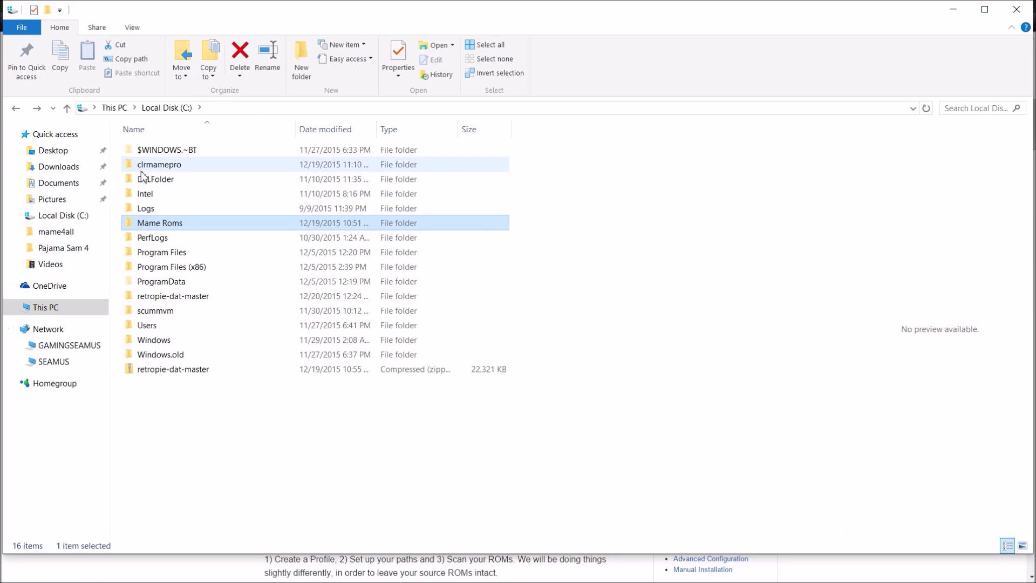
- Launch cmpro64 from the C:\clrmamepro folder and bring up its Profiler window
double_click(153, 165)
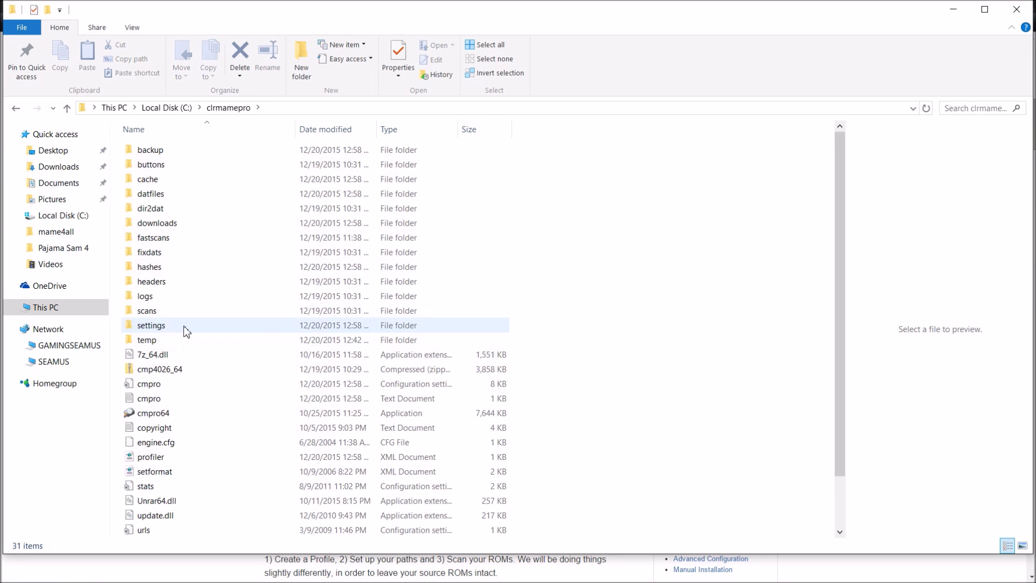
double_click(155, 414)
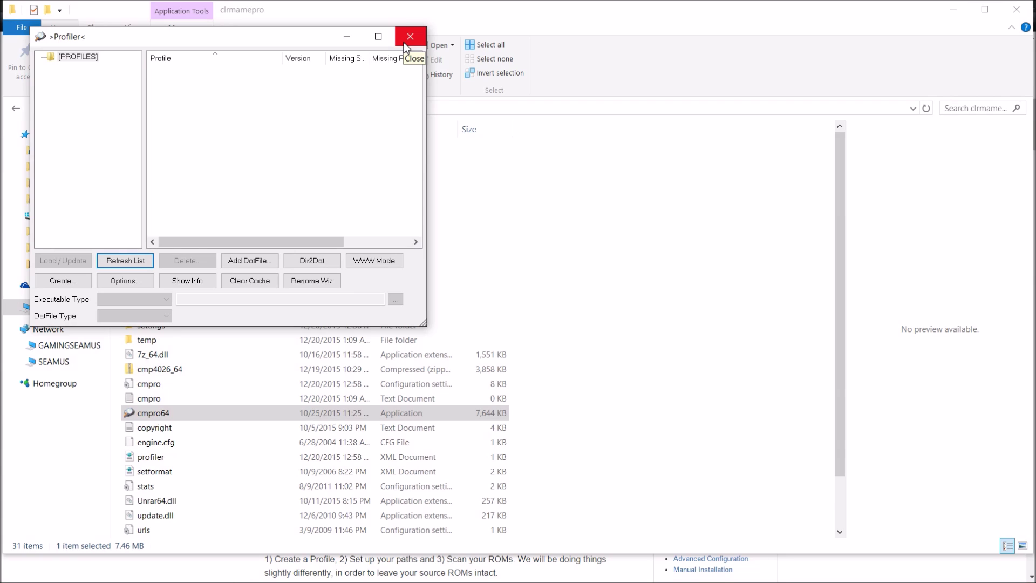
left_click(410, 38)
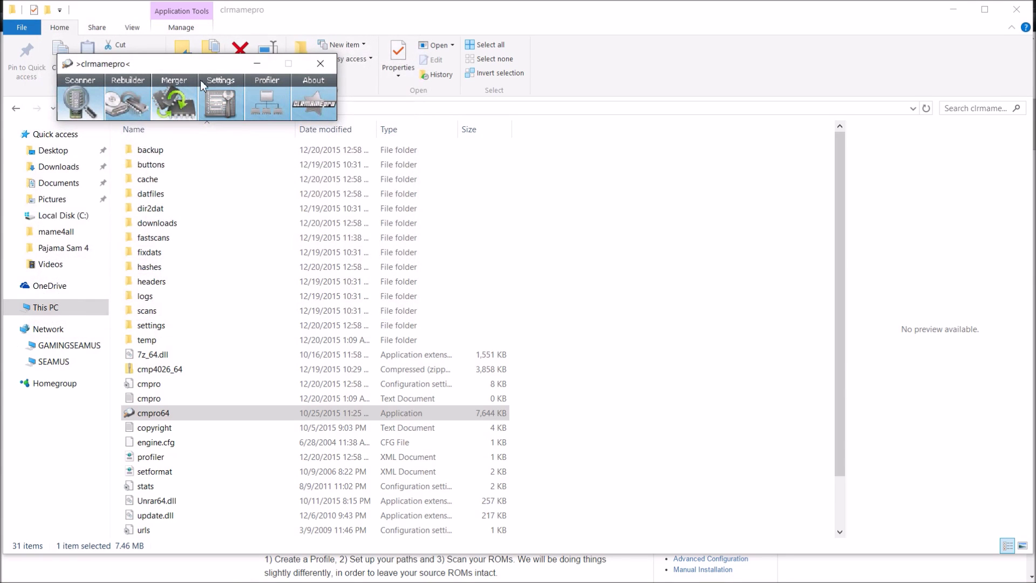
left_click(269, 108)
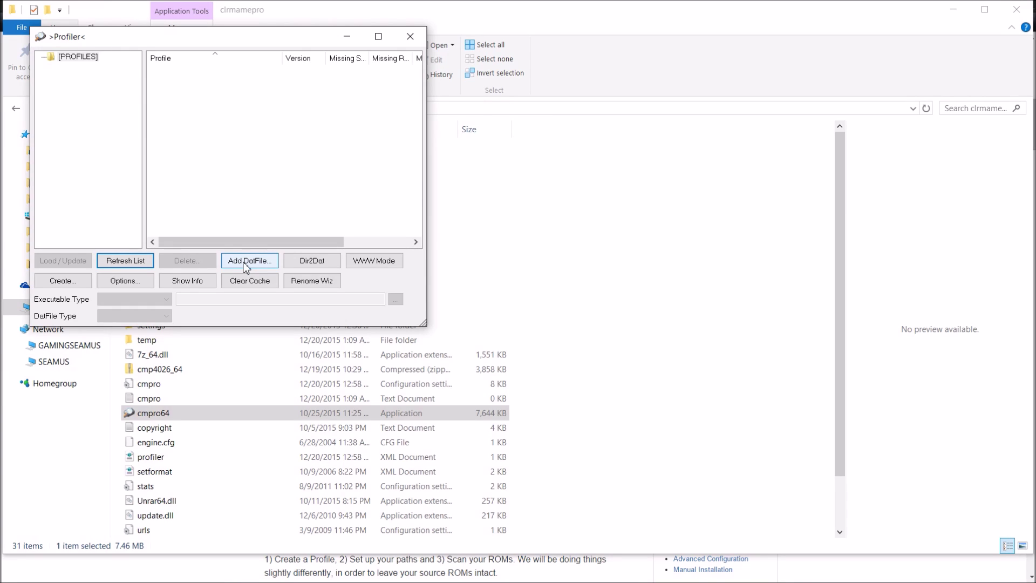
- Add the datfile MAME 0.37b5.dat from C:\retropie-dat-master\mame4all to the [PROFILES] folder
left_click(246, 261)
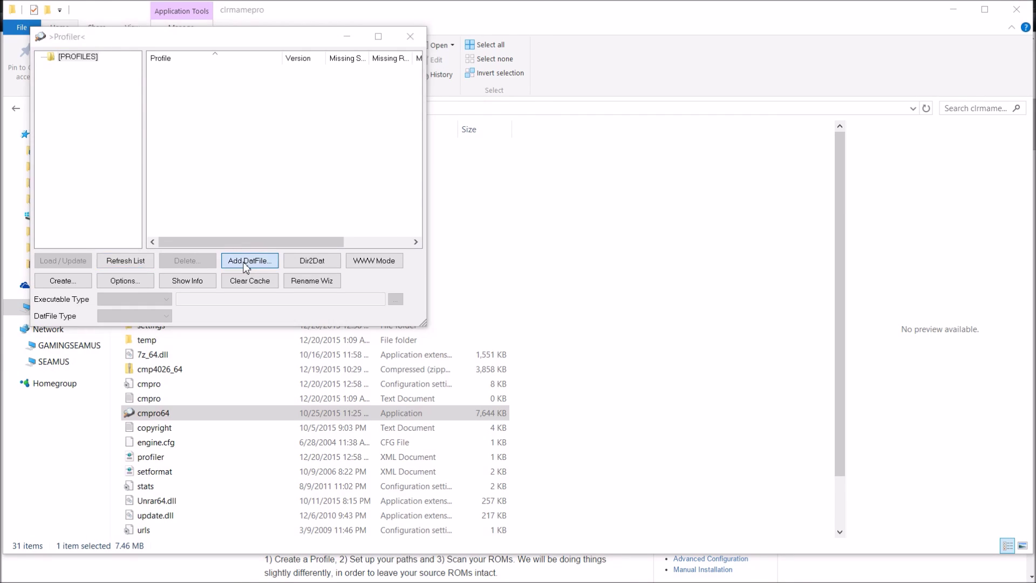
left_click(164, 32)
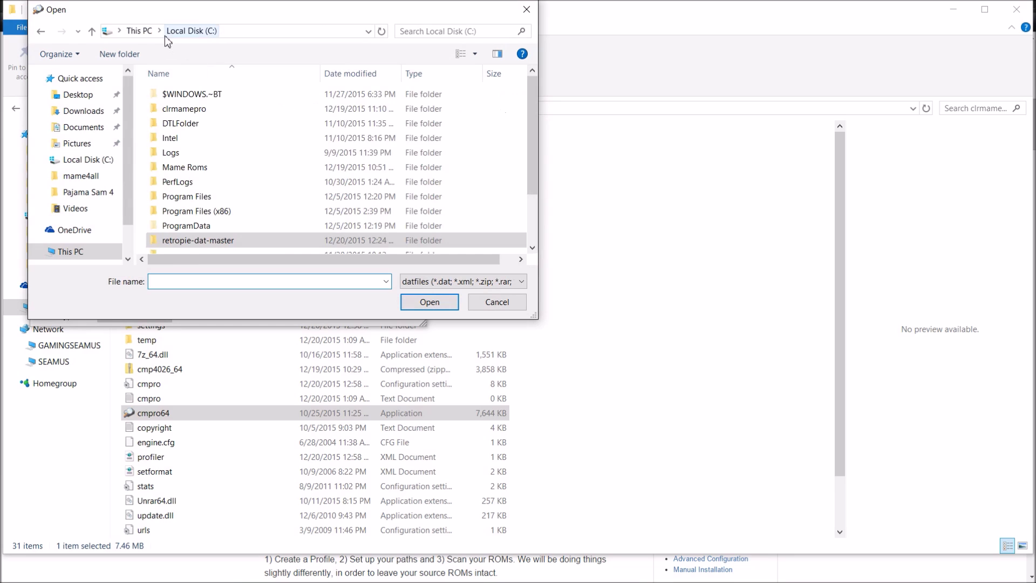
double_click(172, 240)
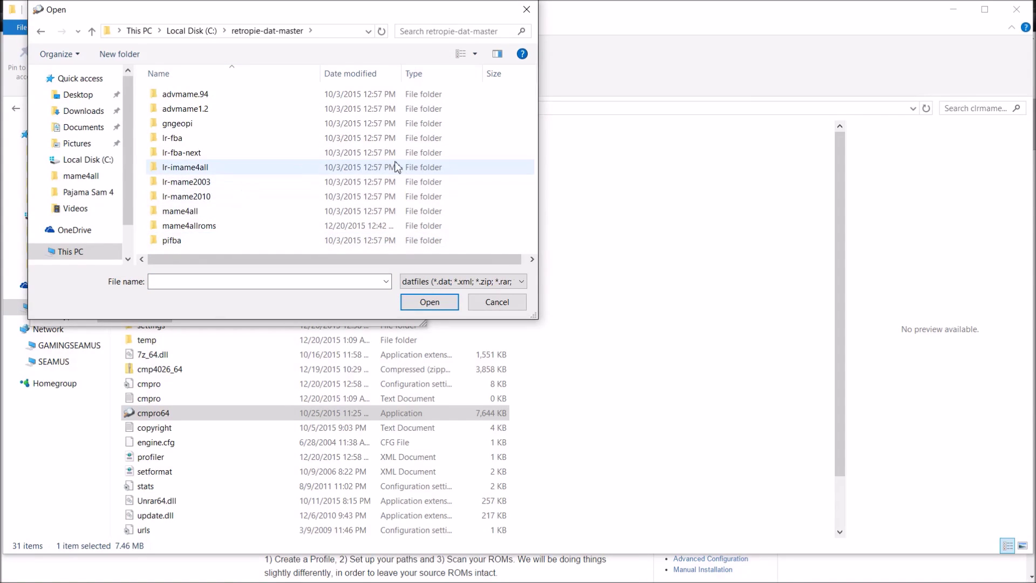
double_click(172, 212)
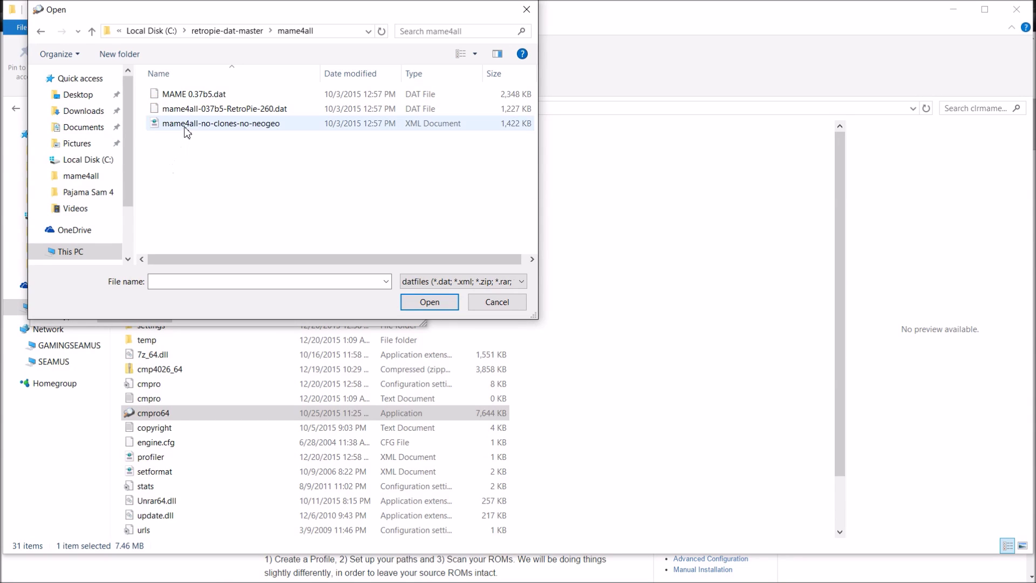
left_click(168, 99)
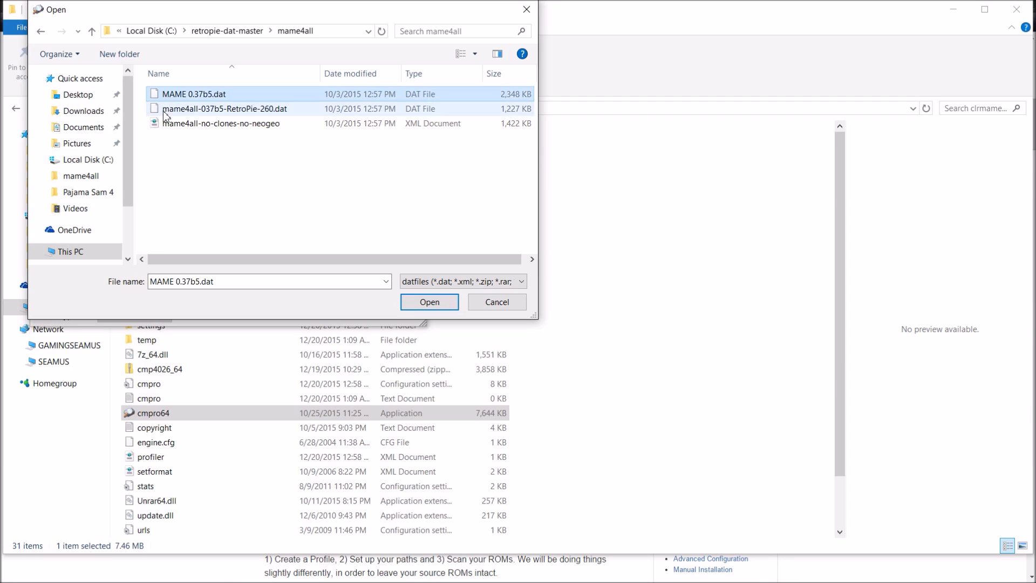
left_click(426, 302)
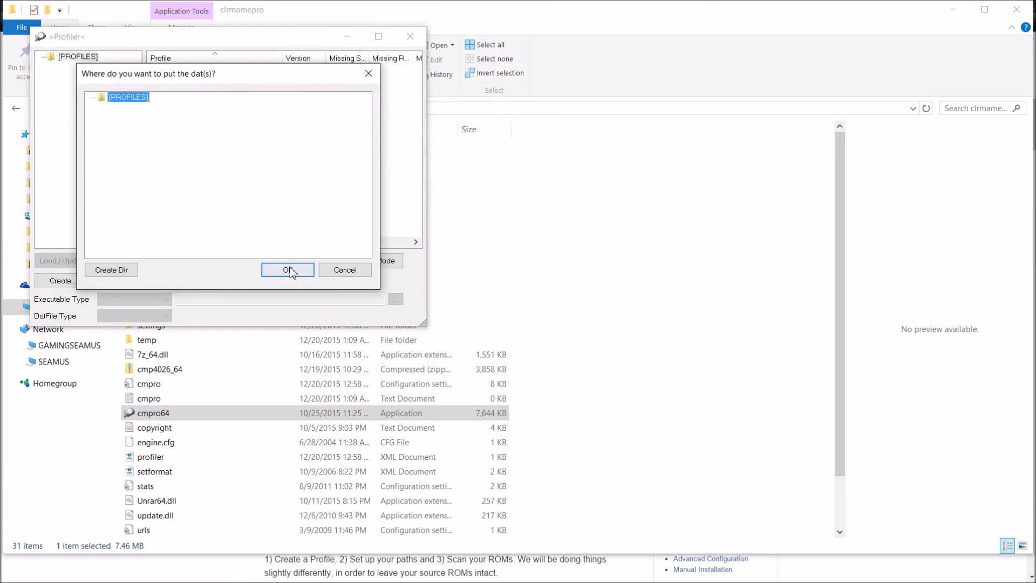
left_click(289, 272)
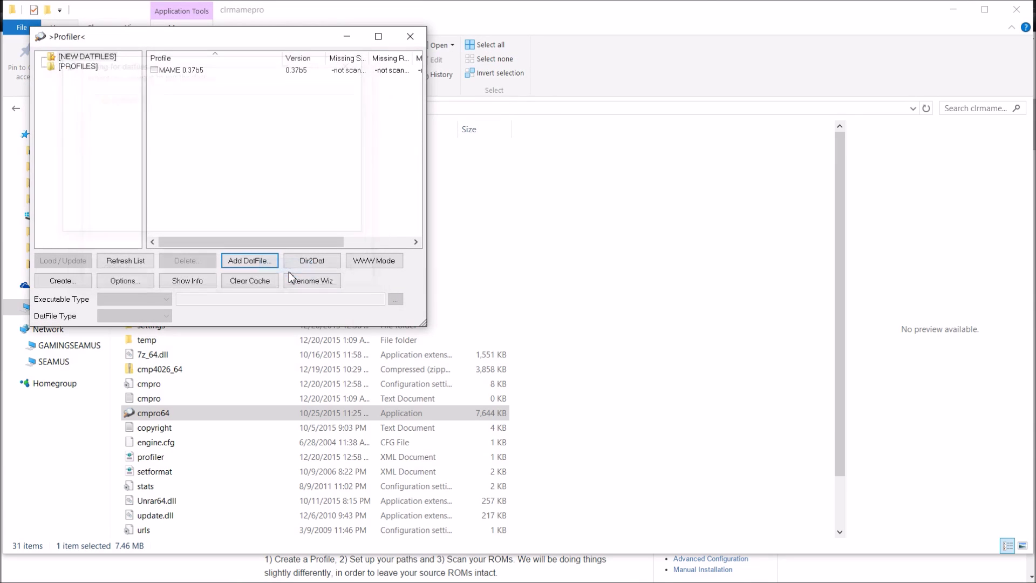
- Load the MAME 0.37b5 profile with new default settings and accept all datfile problems at once
left_click(187, 71)
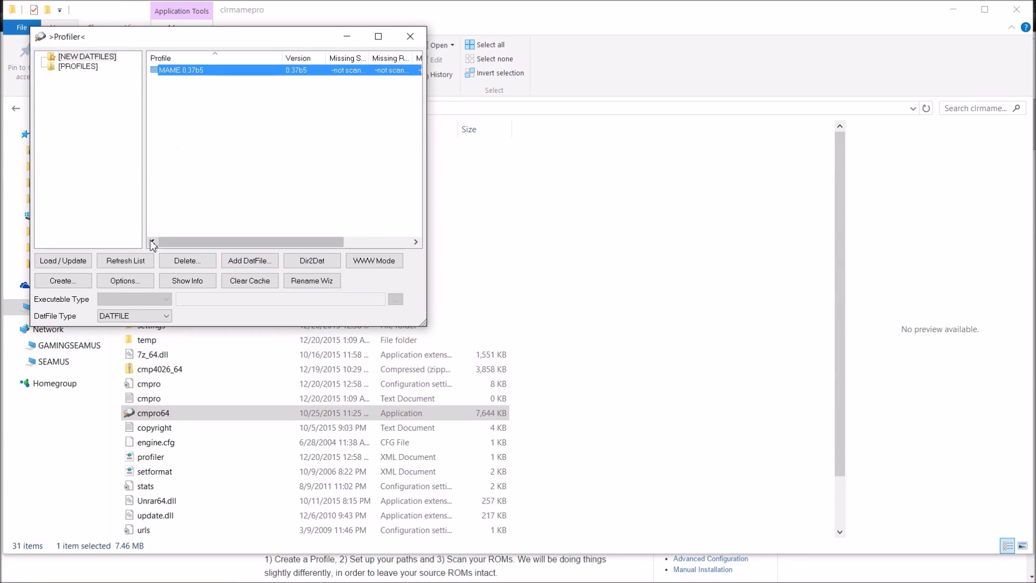
left_click(66, 263)
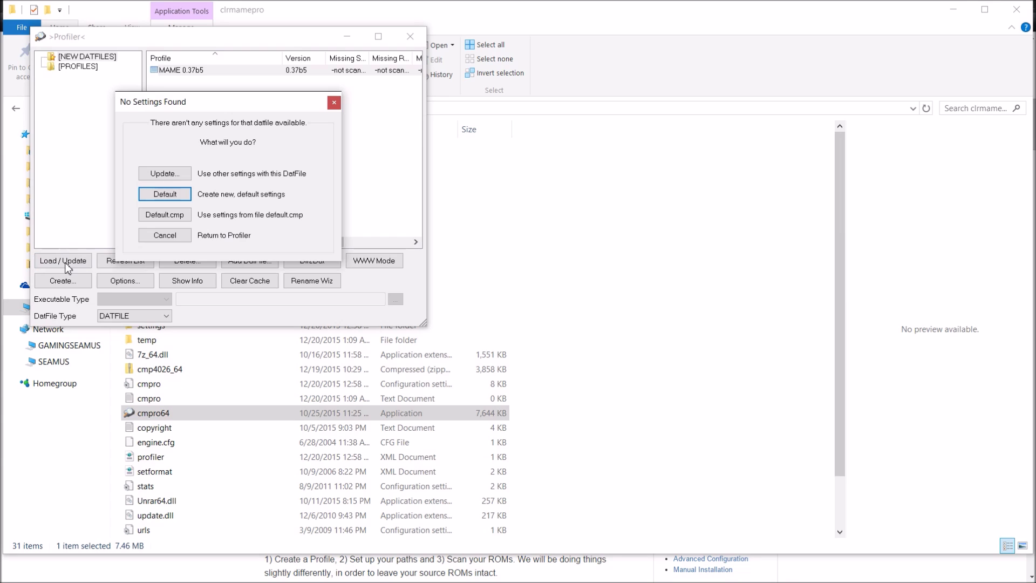
left_click(157, 192)
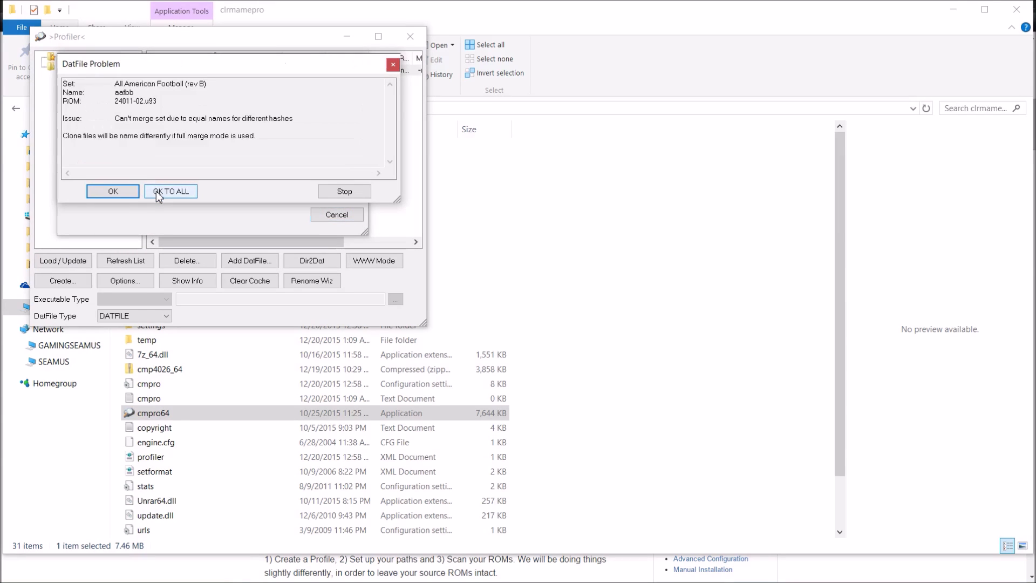
left_click(155, 192)
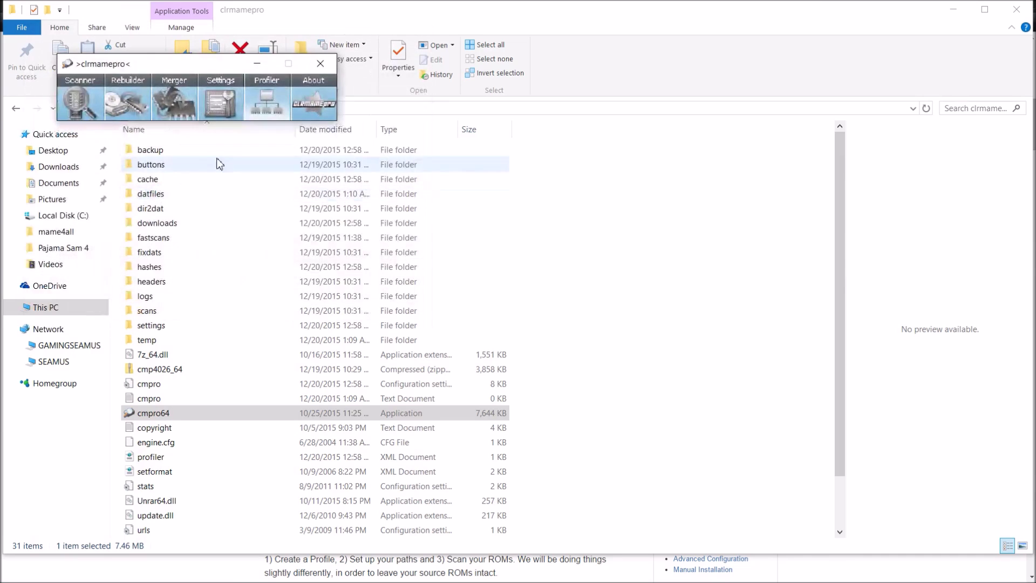
- Go to the root of the C: drive in File Explorer and bring the clrmamepro window back over the folder list
left_click_drag(162, 65, 518, 144)
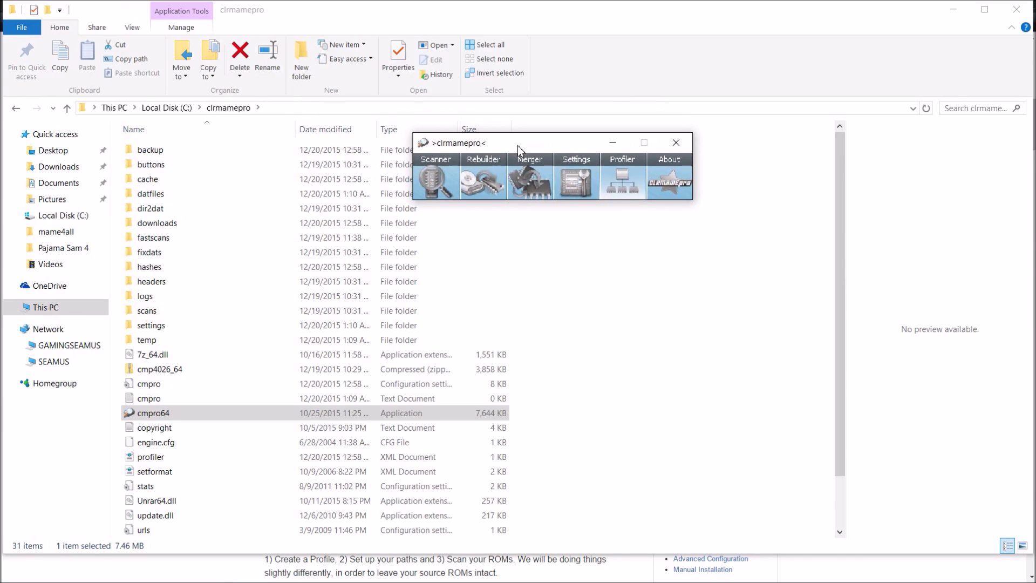
left_click(171, 108)
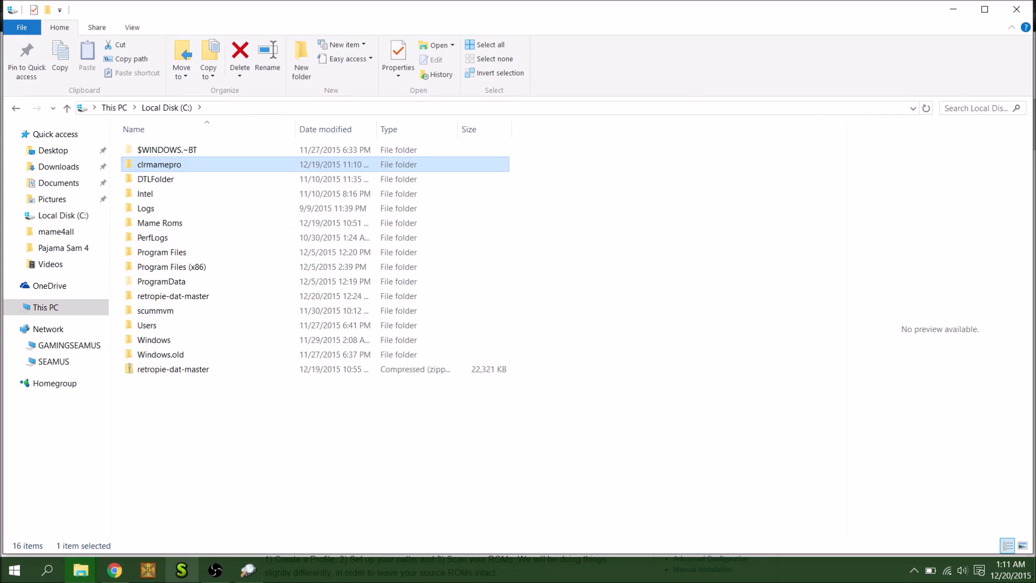
left_click(248, 571)
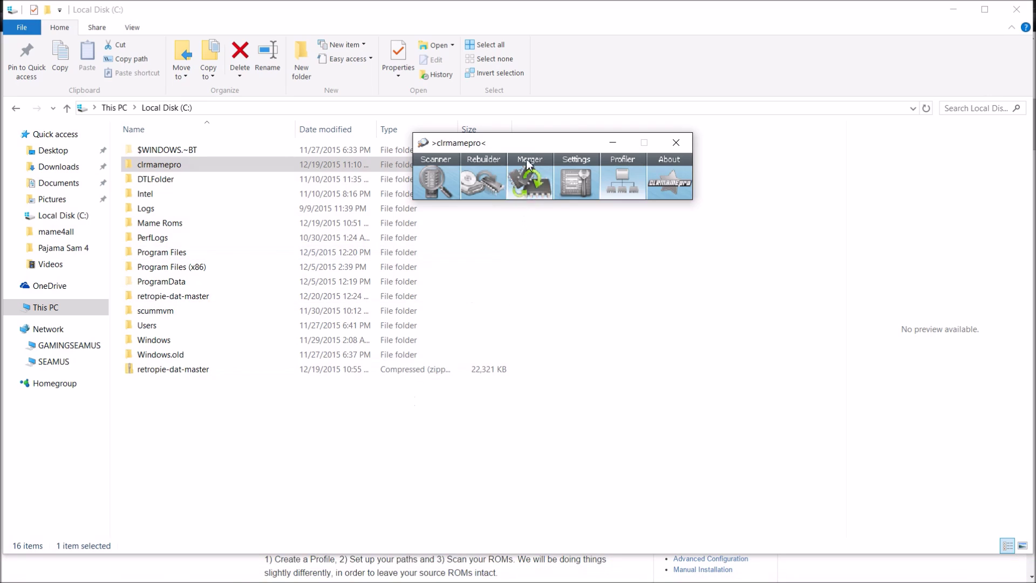
left_click_drag(512, 145, 374, 212)
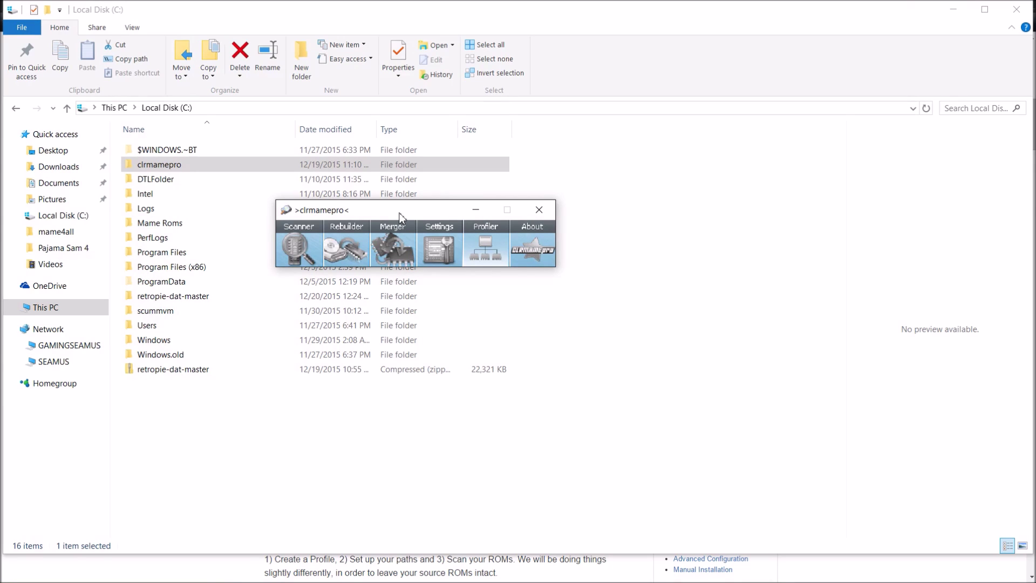
left_click_drag(387, 210, 314, 196)
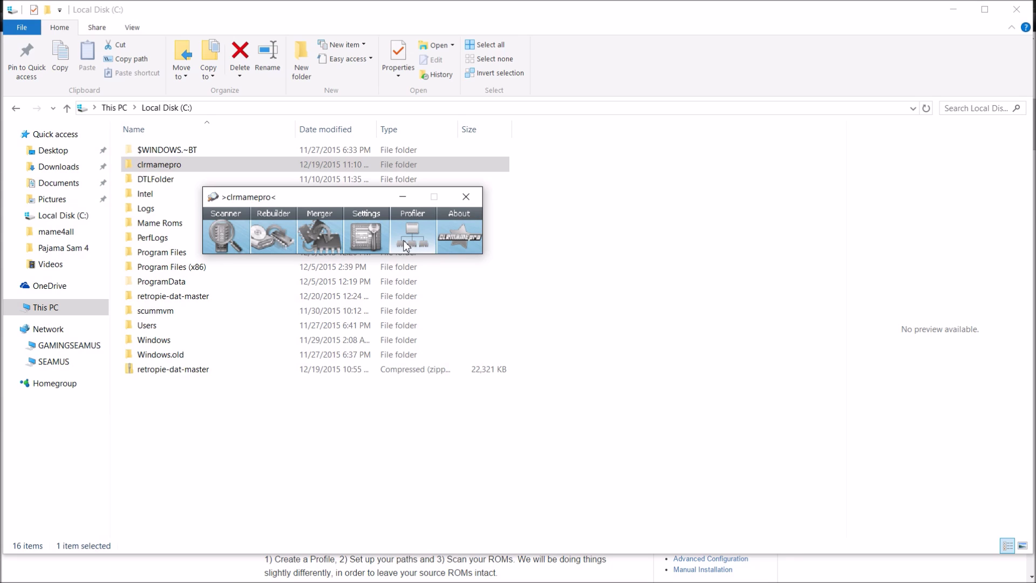
left_click_drag(330, 201, 248, 190)
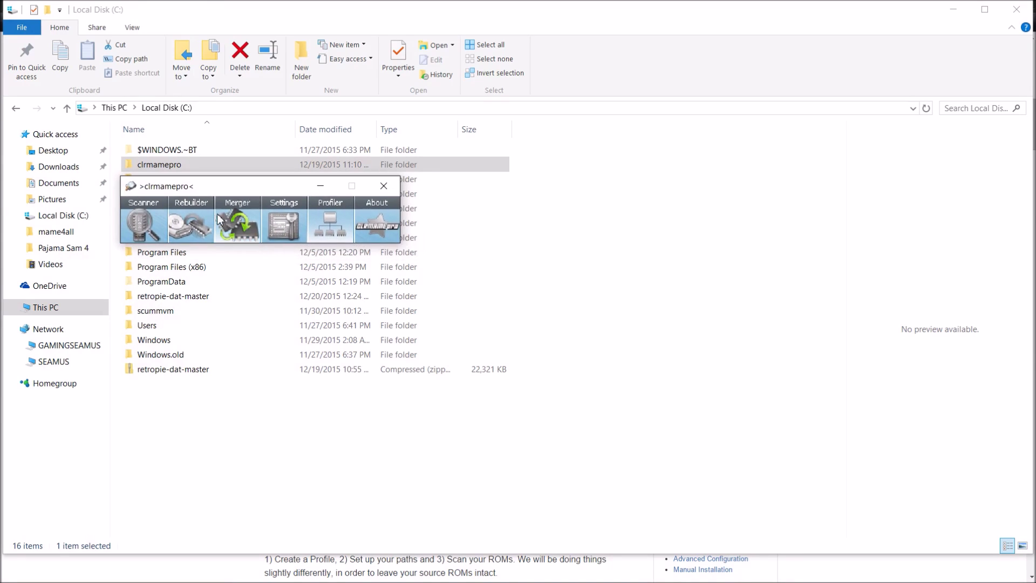
- Add C:\retropie-dat-master\mame4allroms as a ROM path in the profile's settings and close them
left_click(291, 226)
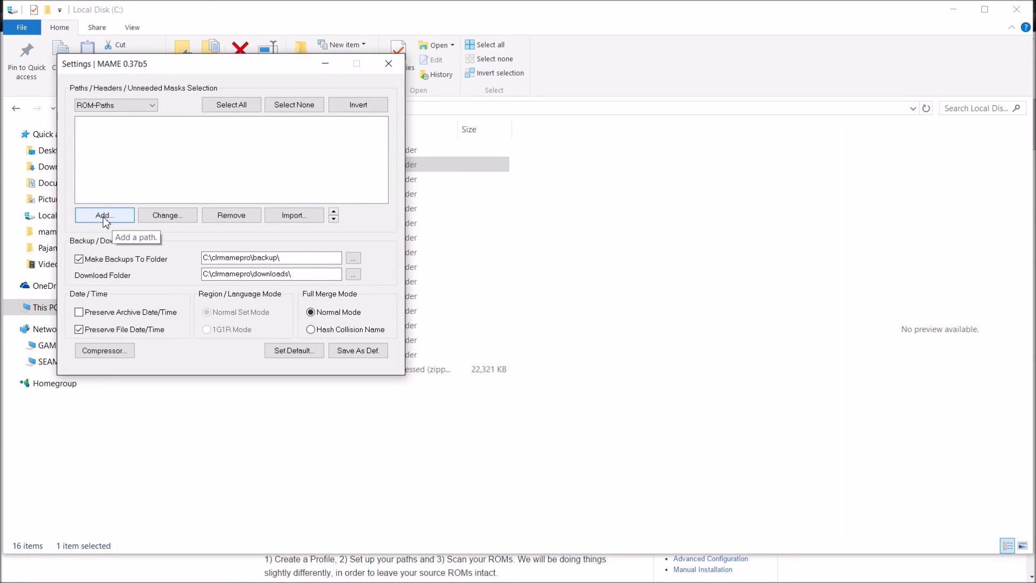
left_click(104, 216)
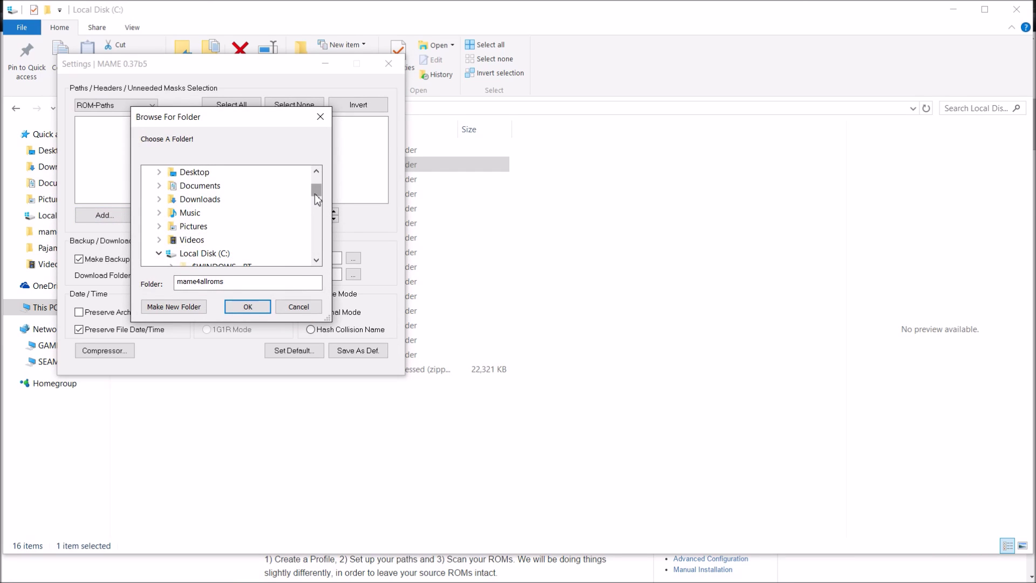
left_click_drag(315, 194, 316, 241)
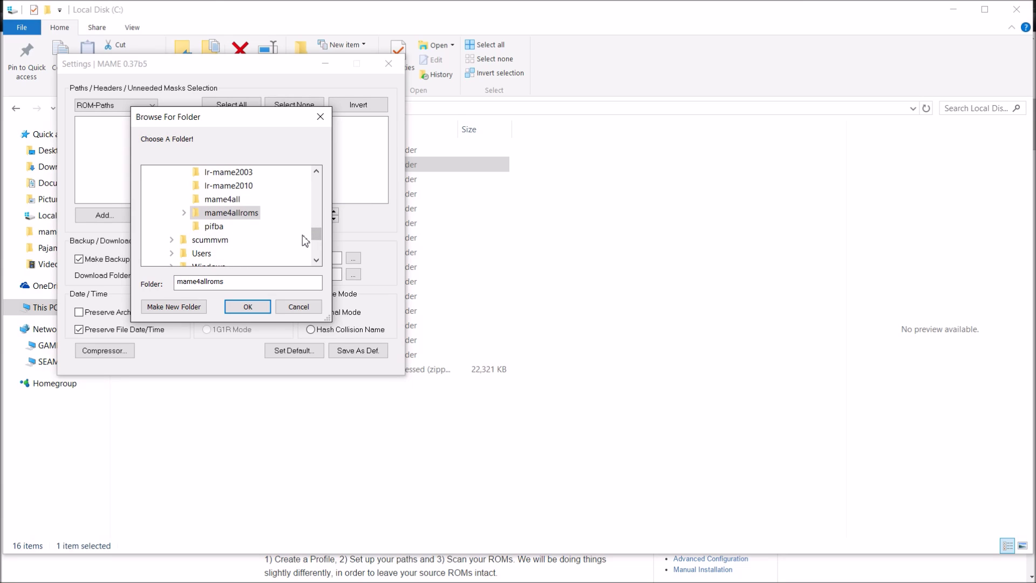
left_click(238, 216)
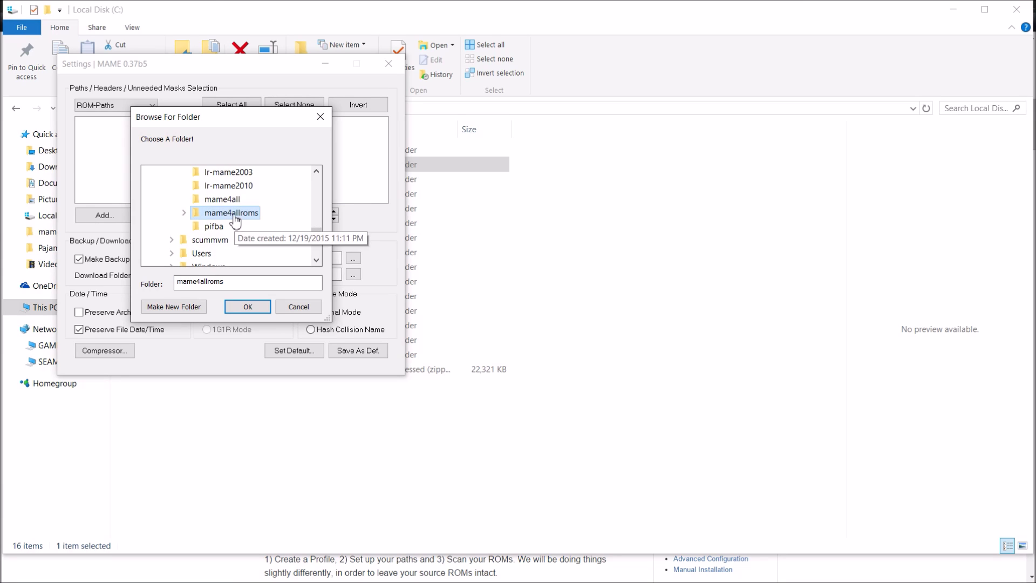
left_click(247, 307)
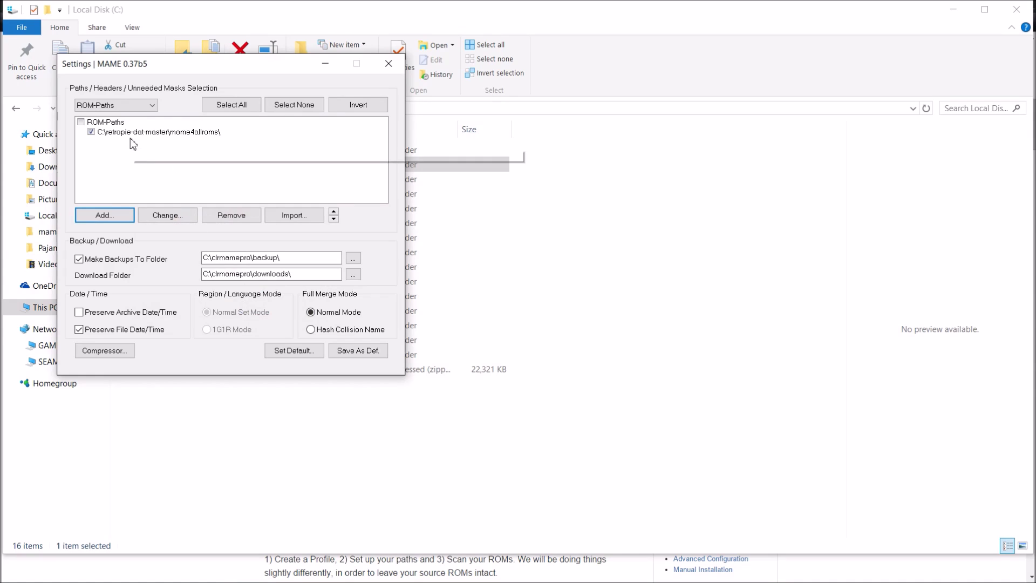
left_click(388, 63)
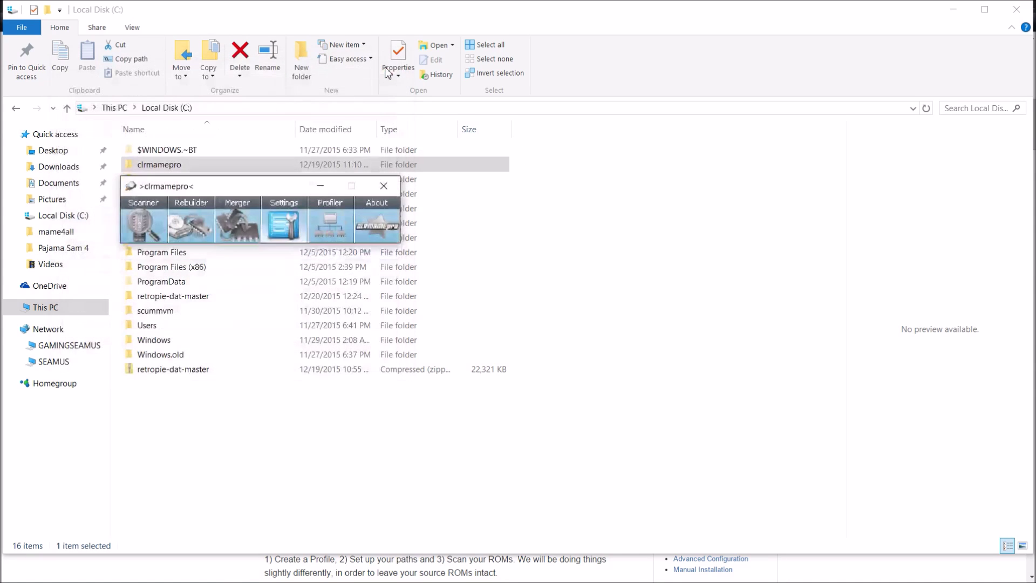
- Bring up the Rebuilder and set its source folder to C:\Mame Roms
left_click(189, 225)
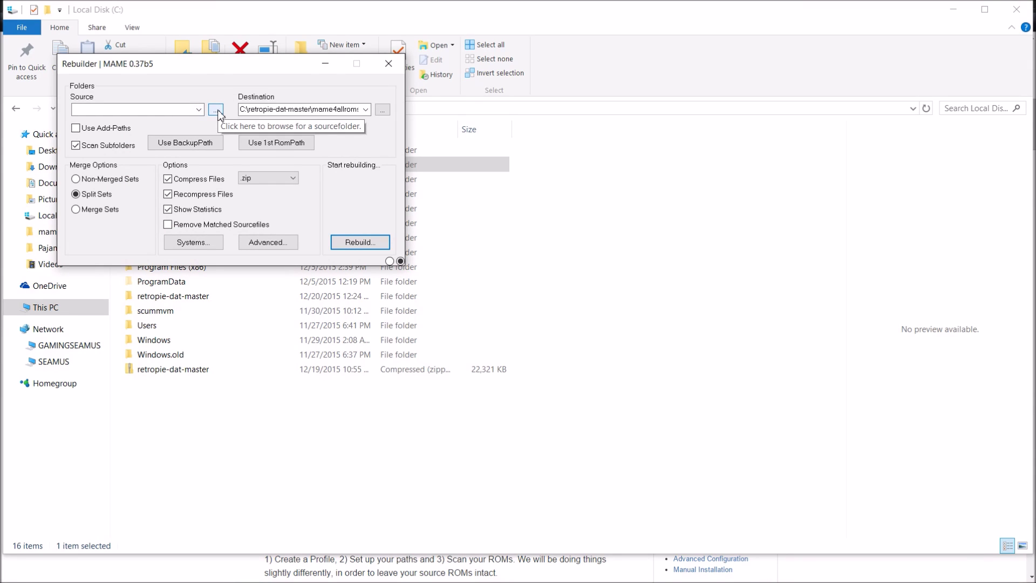
left_click(216, 111)
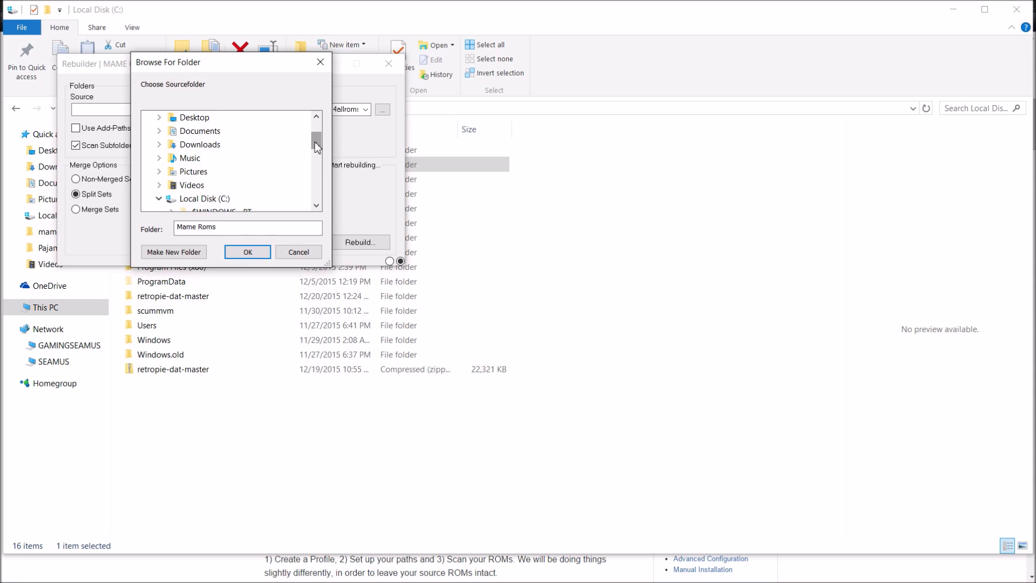
left_click_drag(316, 142, 313, 165)
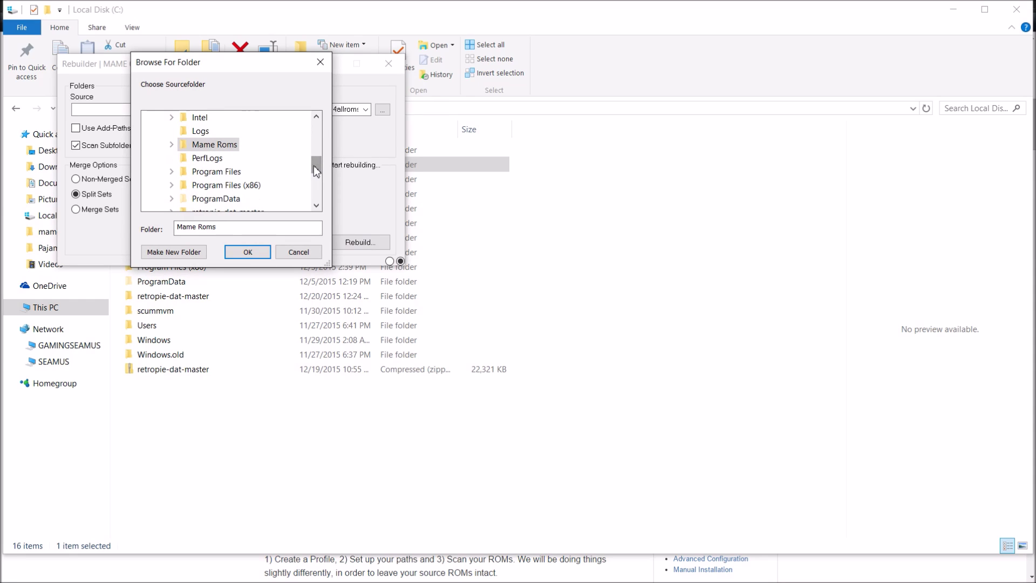
left_click(247, 256)
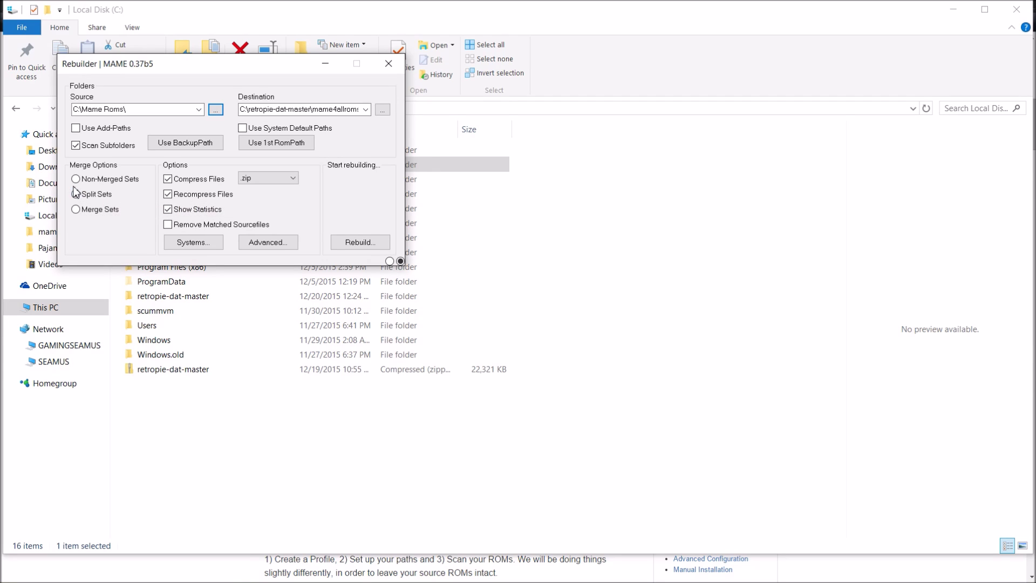
- Rebuild the ROMs as merged sets despite the differing scanner merge mode, and close the statistics and the Rebuilder
left_click(76, 192)
left_click(76, 210)
left_click(368, 243)
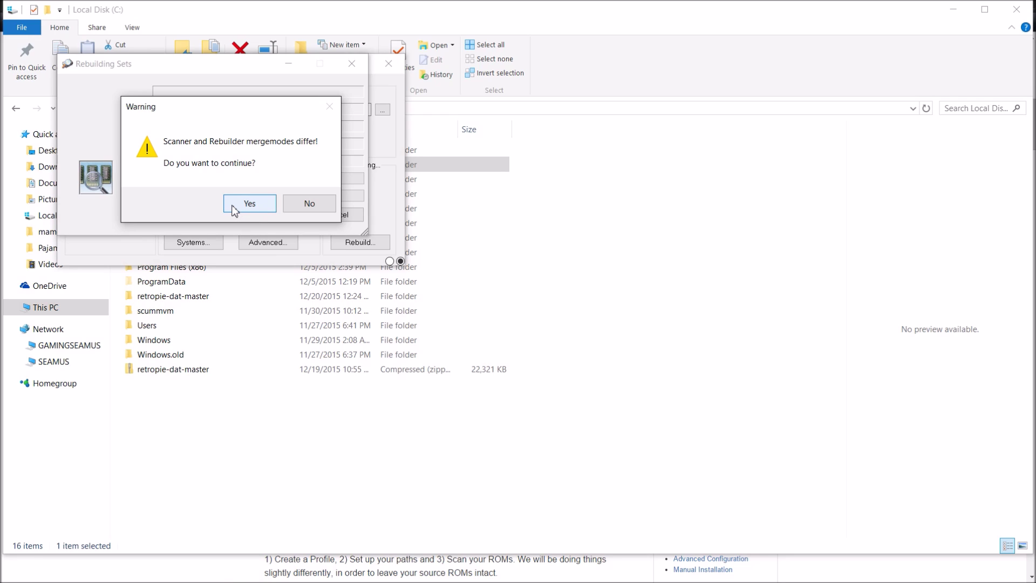
left_click(235, 208)
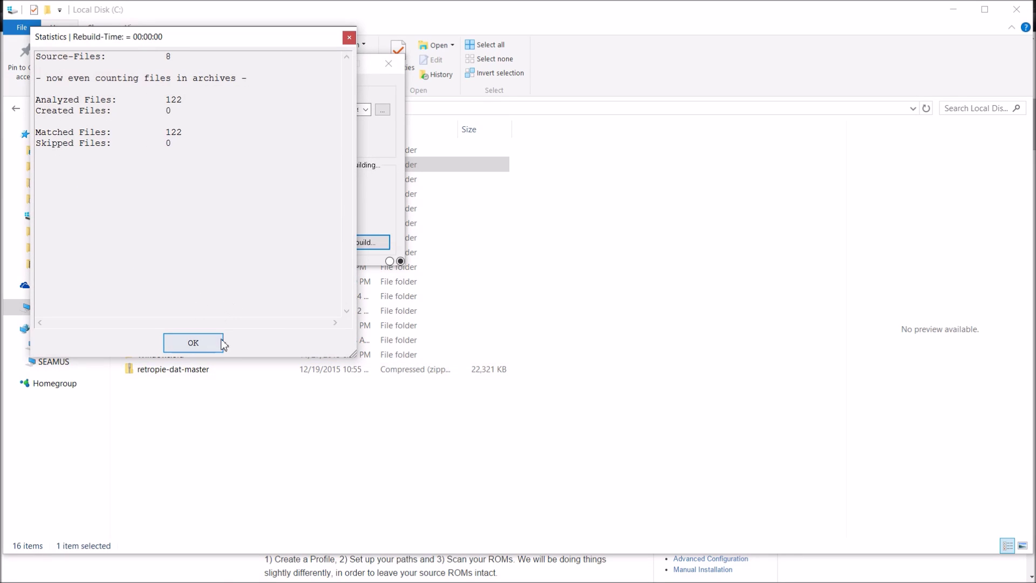
left_click(203, 349)
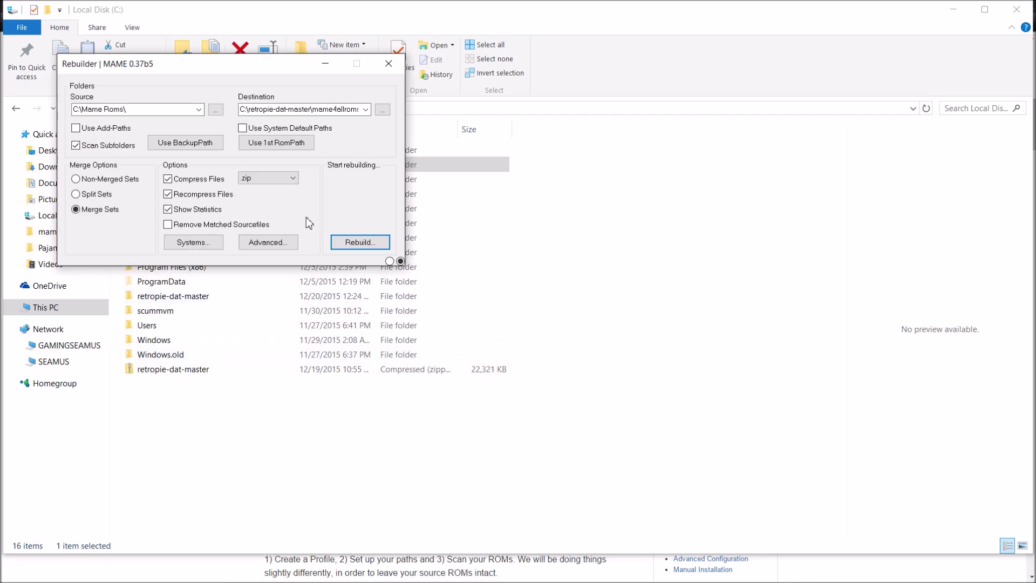
left_click(389, 64)
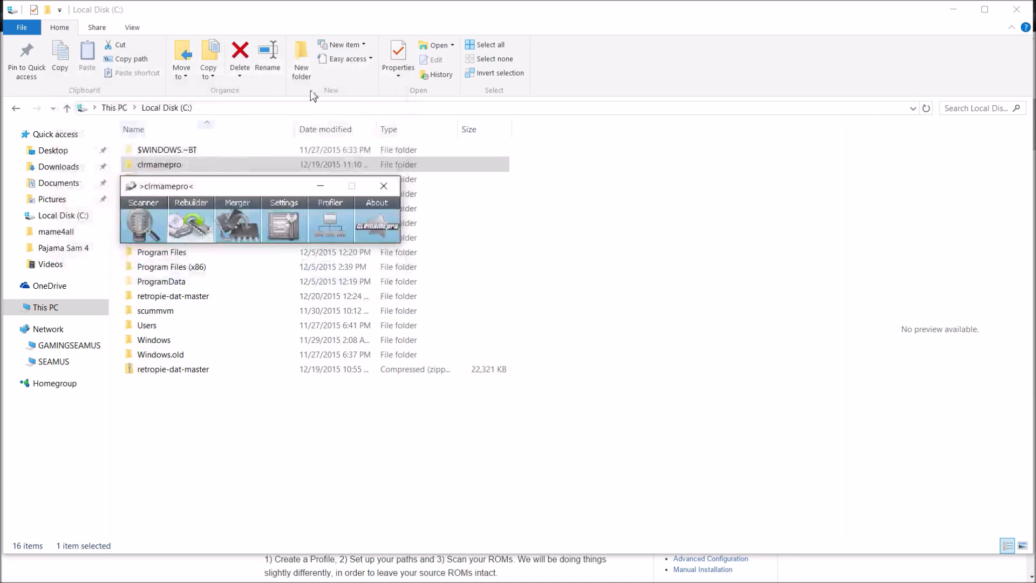
- Set the Scanner's preferred set type to Merged Sets and close the Scanner
left_click(145, 224)
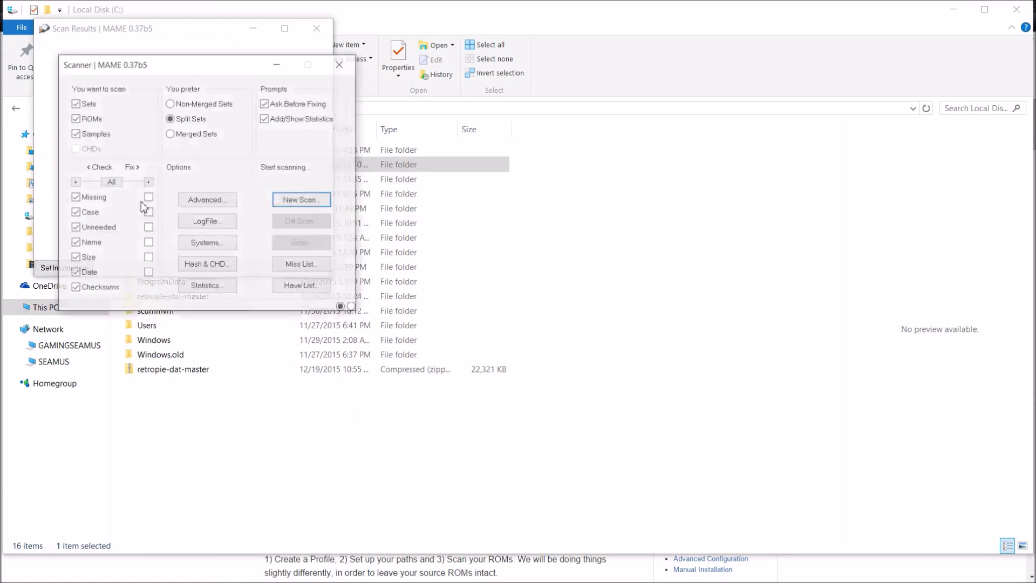
left_click(172, 134)
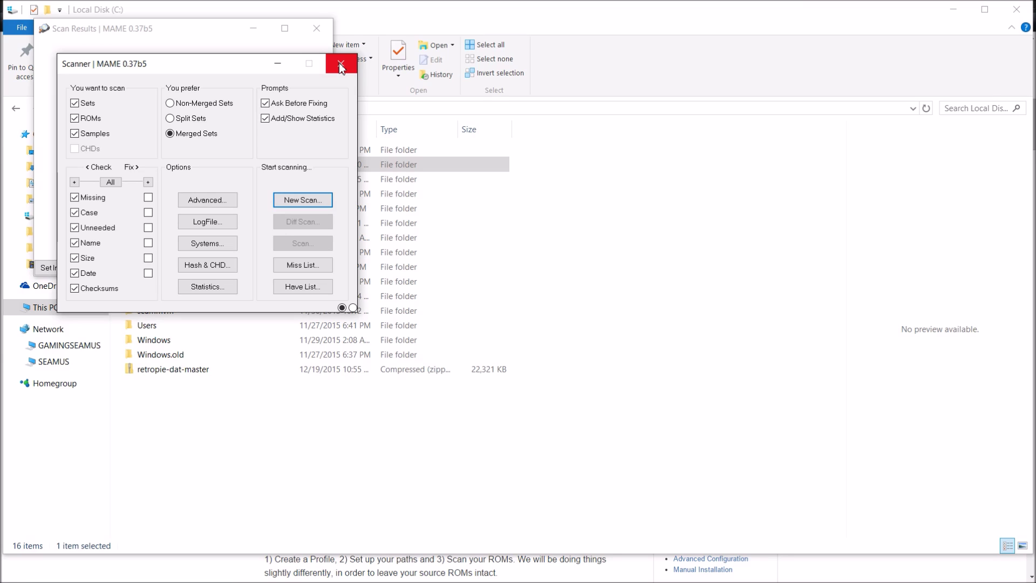
left_click(340, 63)
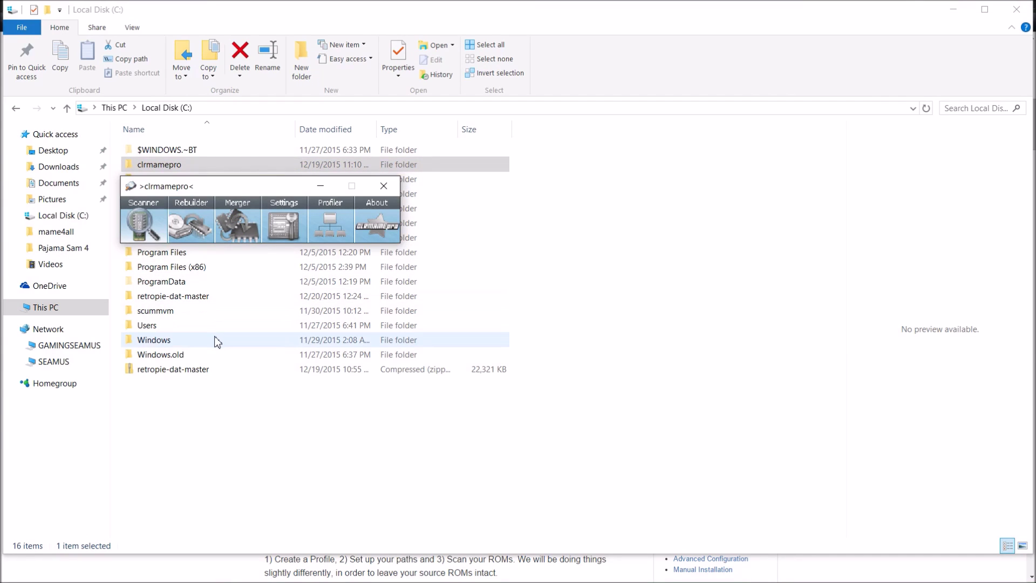
- Switch to File Explorer and look at the rebuilt archives in C:\retropie-dat-master\mame4allroms
left_click(178, 297)
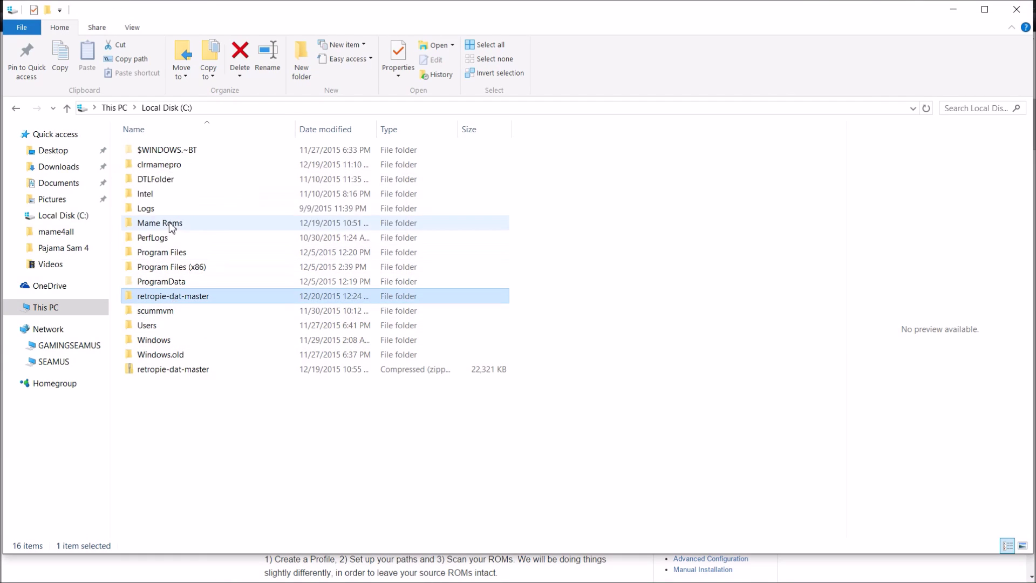
double_click(160, 296)
left_click(160, 283)
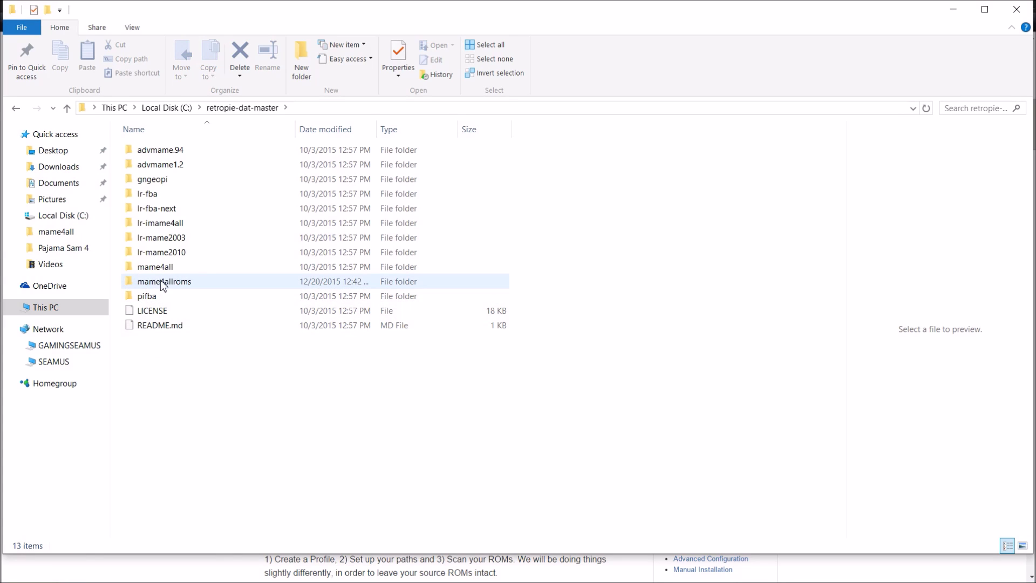
double_click(162, 284)
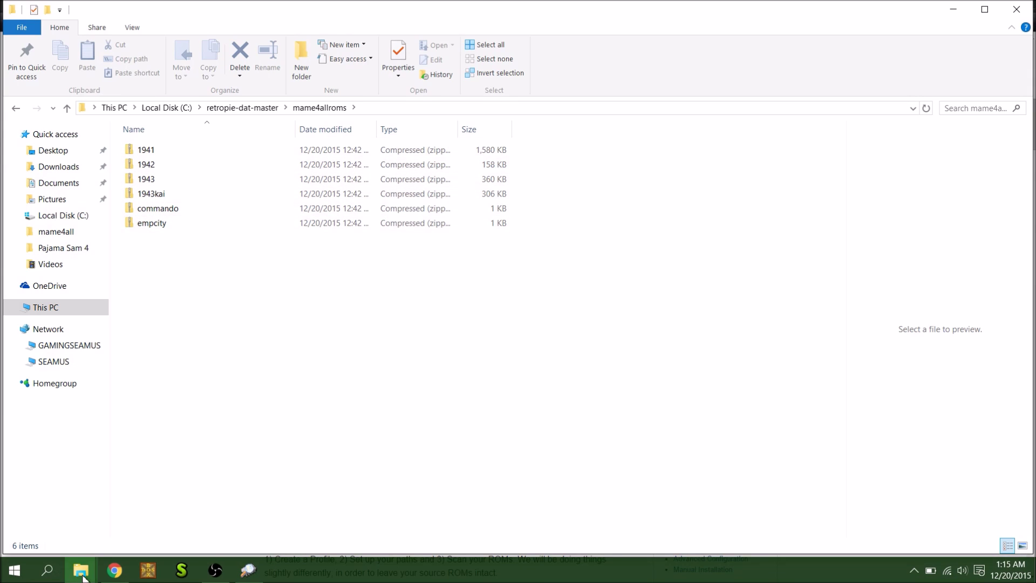
- Compare the source archives in C:\Mame Roms with the rebuilt archives and their sizes in mame4allroms
mouse_move(81, 571)
left_click(183, 531)
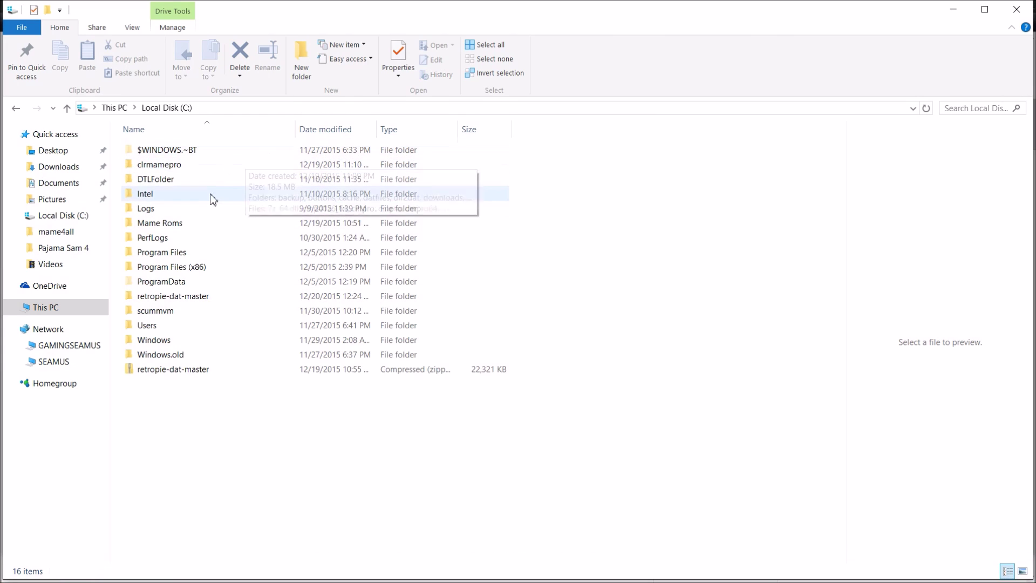
double_click(163, 227)
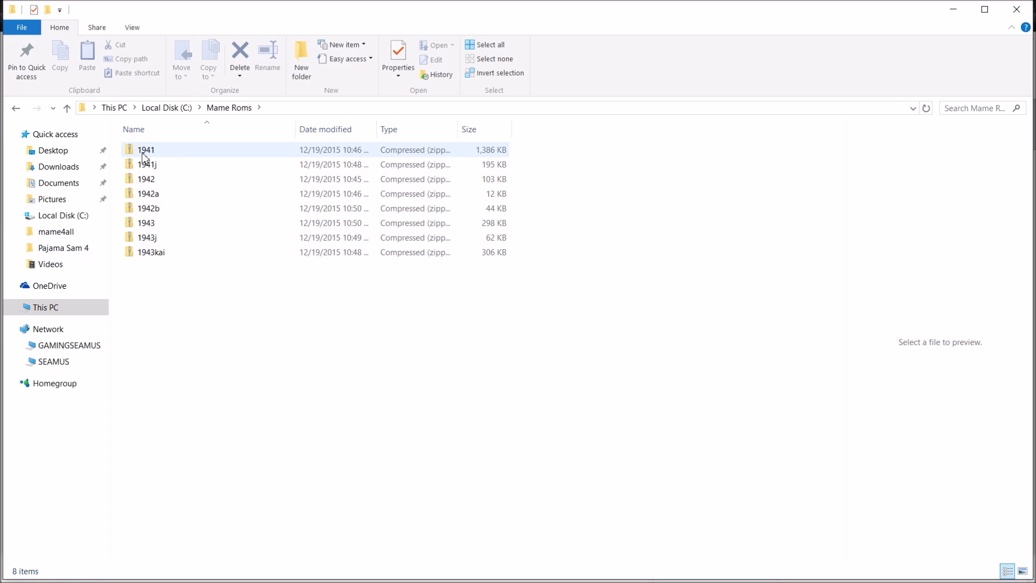
mouse_move(100, 580)
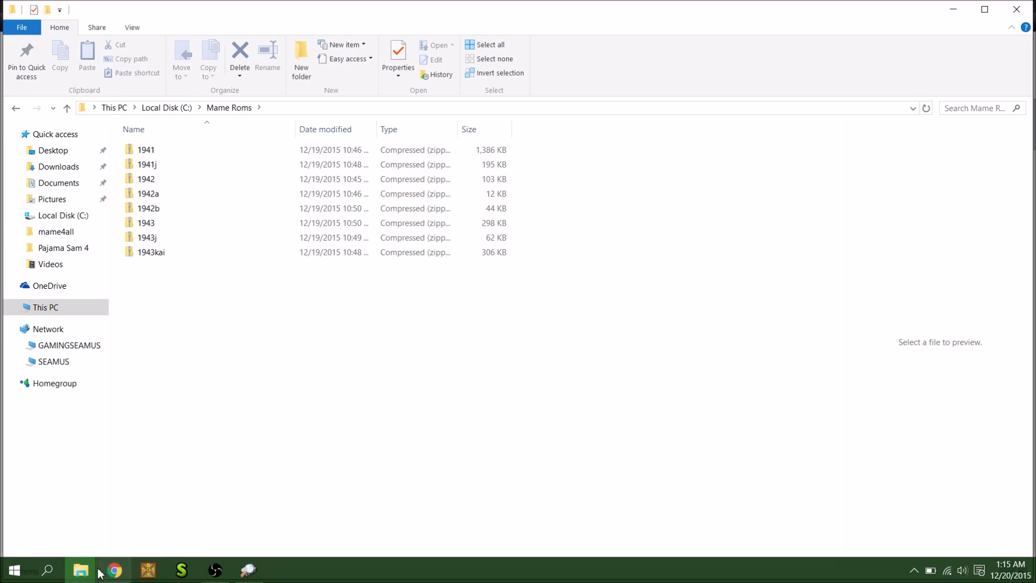
left_click(90, 531)
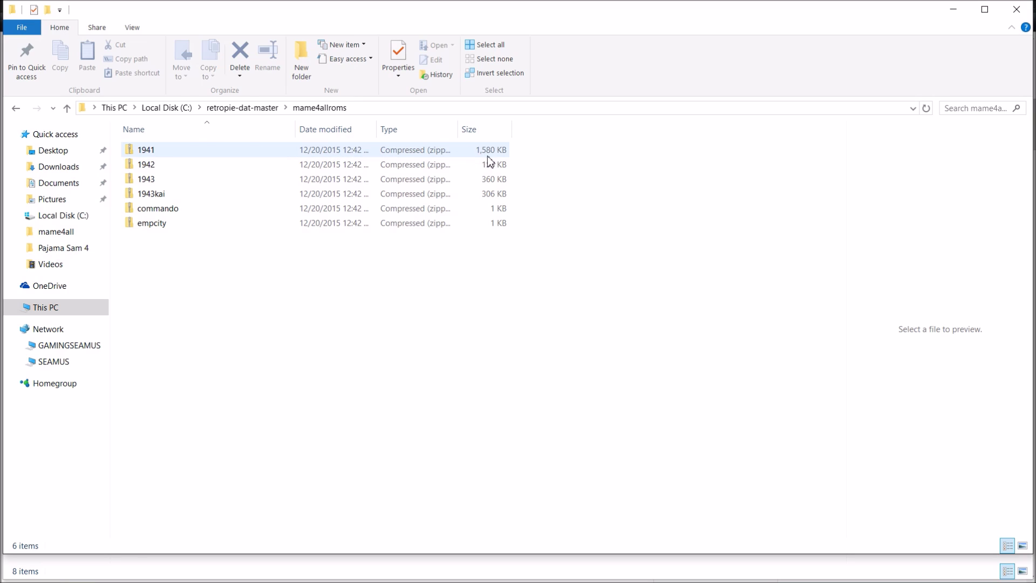
mouse_move(62, 580)
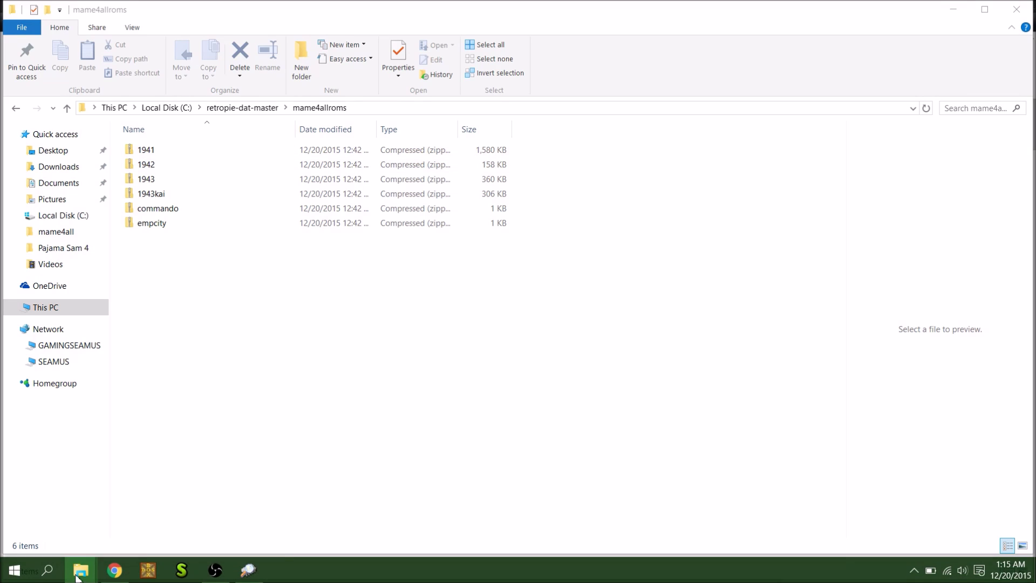
left_click(201, 529)
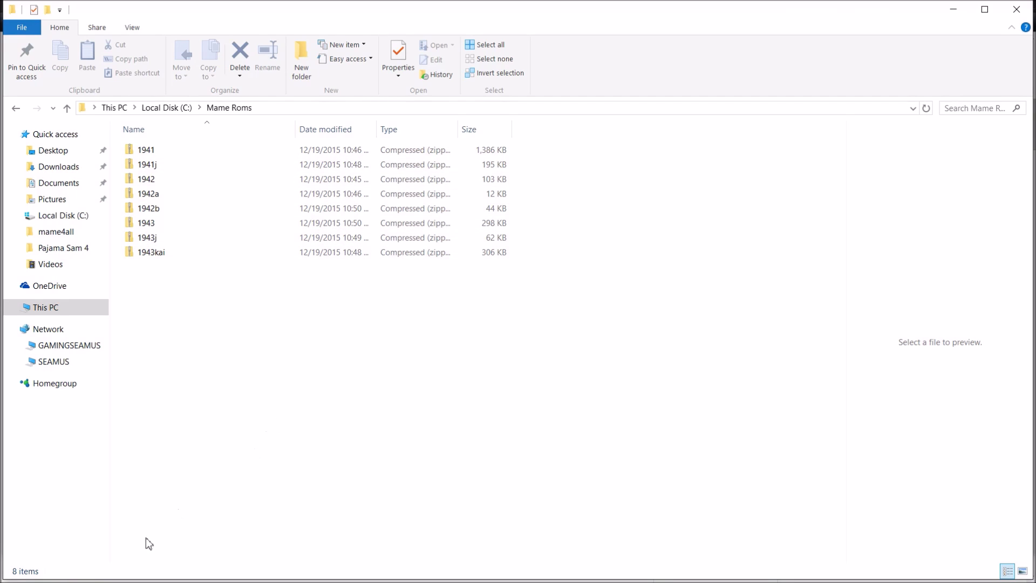
mouse_move(82, 580)
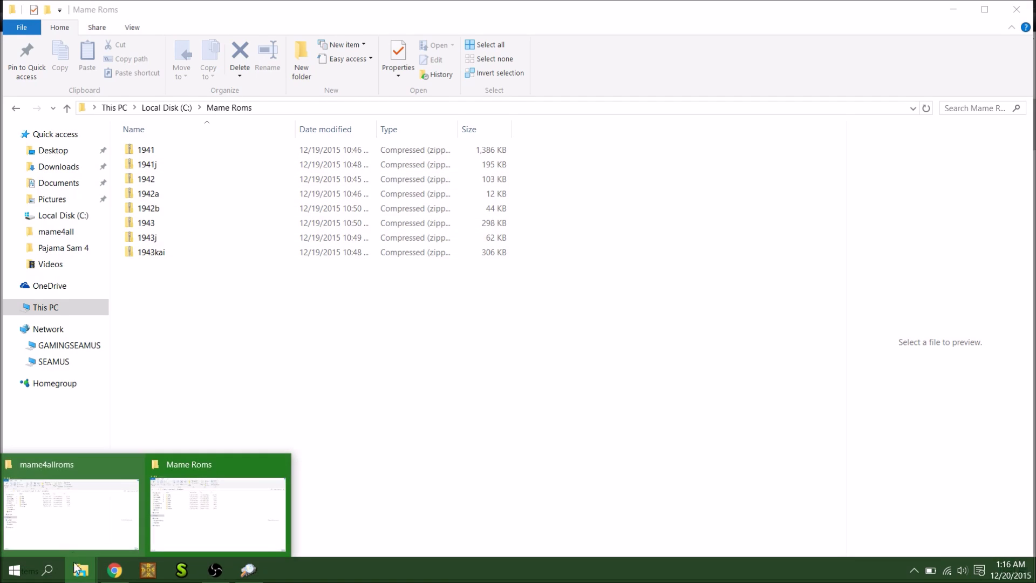
left_click(67, 513)
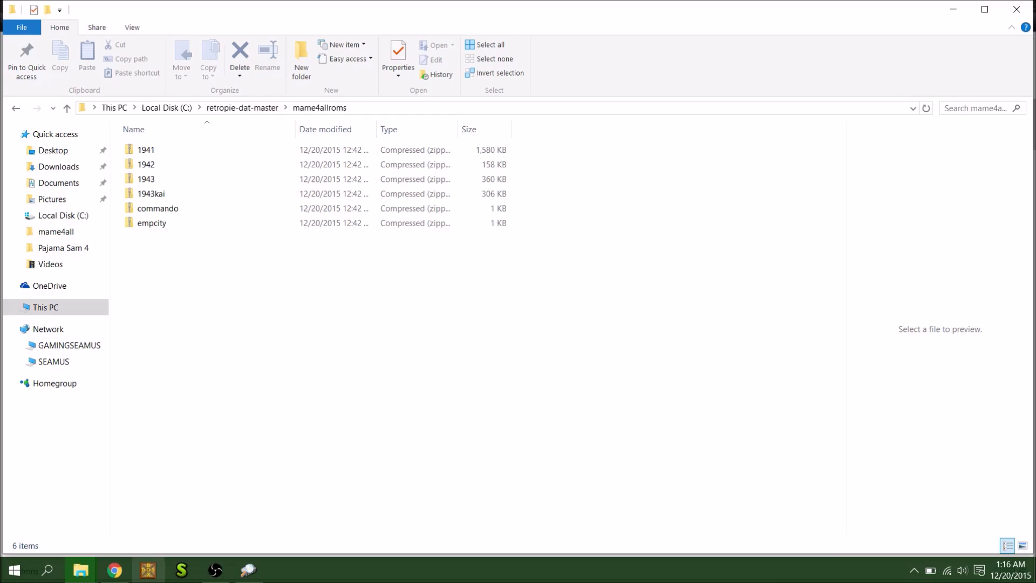
mouse_move(85, 566)
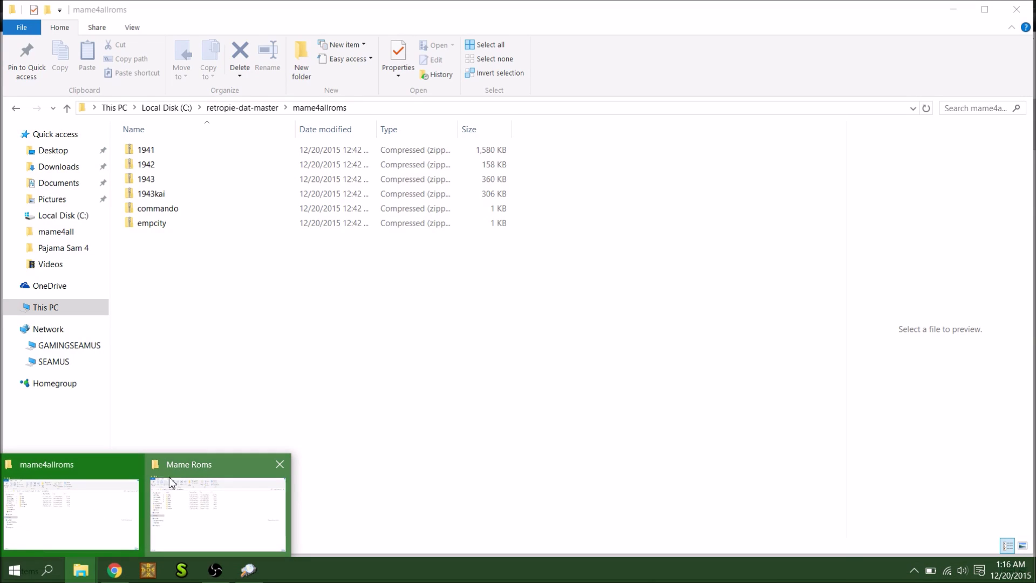
- Switch to clrmamepro and add MAME 078.dat from retropie-dat-master\lr-mame2003 to the Profiler's [PROFILES] folder
left_click(249, 569)
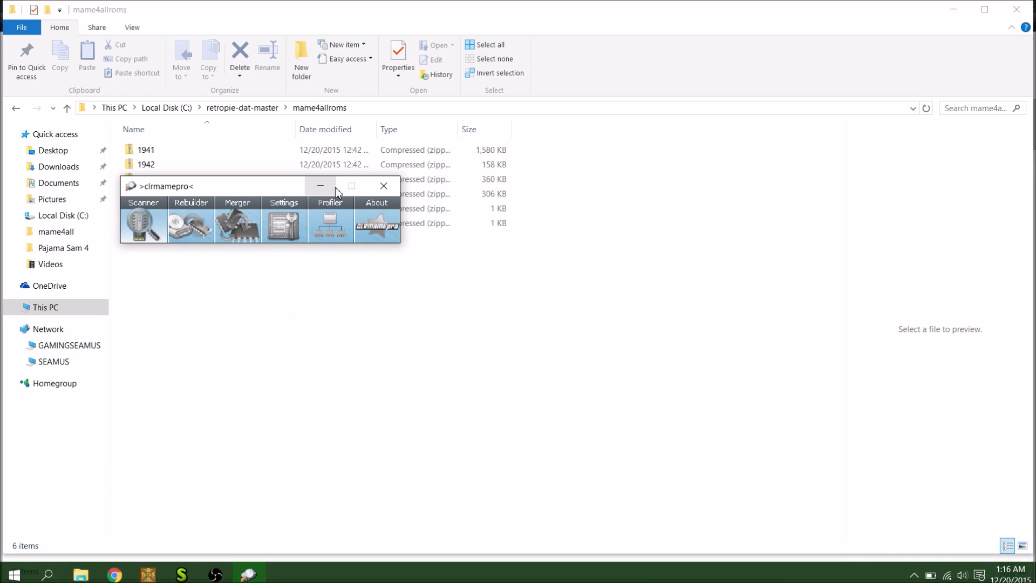
left_click(329, 231)
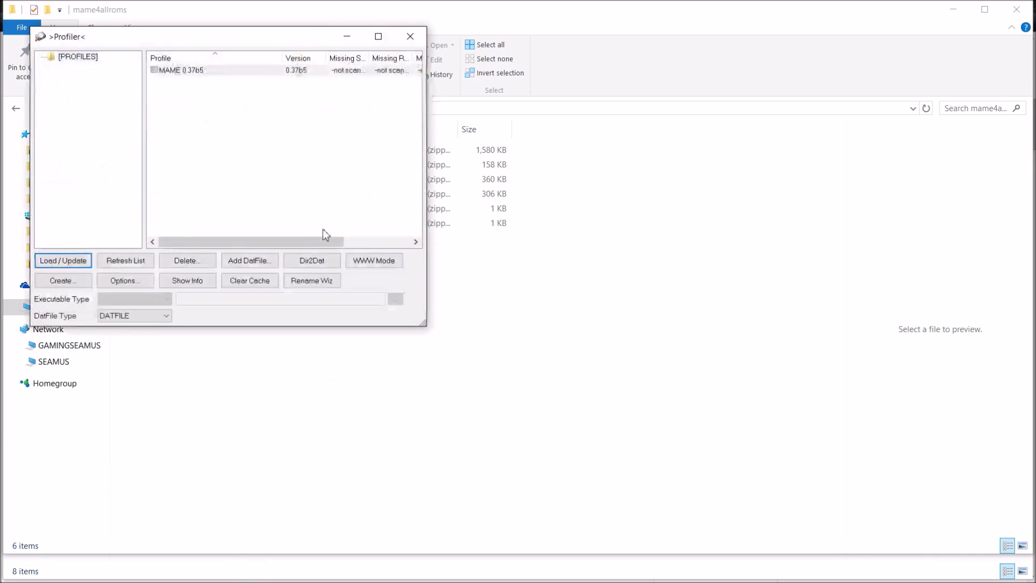
left_click(249, 261)
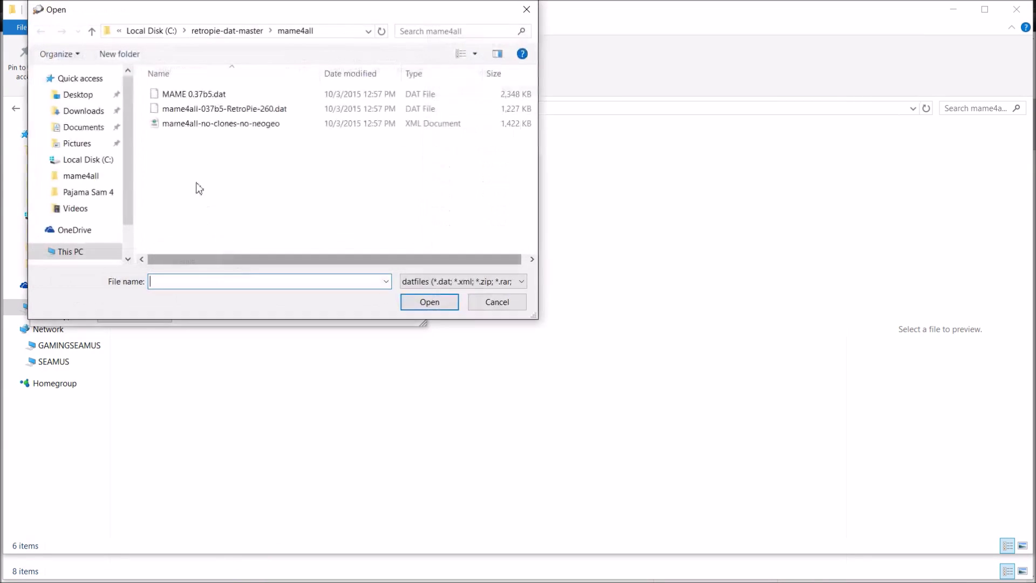
left_click(219, 31)
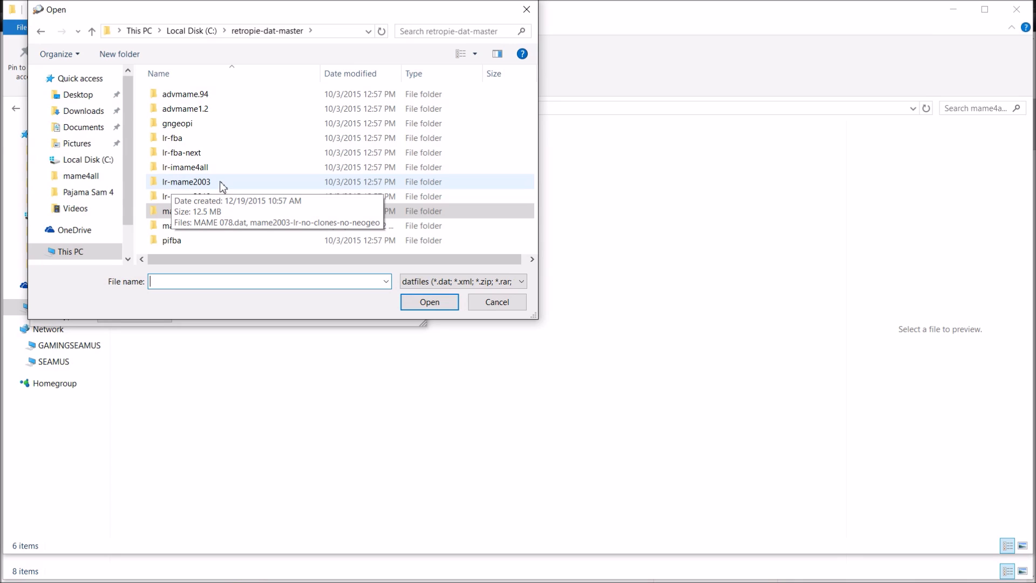
left_click(206, 185)
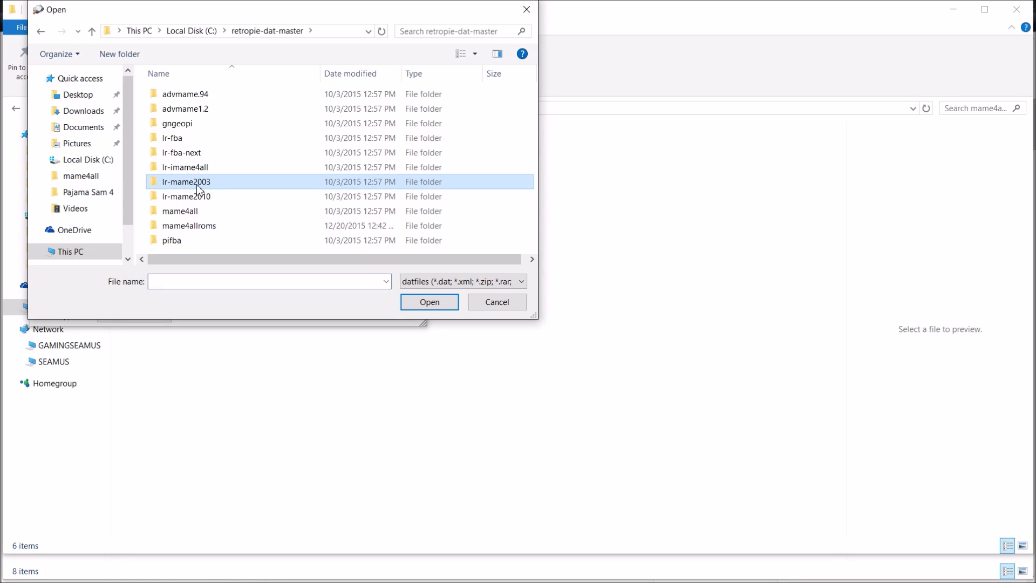
double_click(168, 187)
left_click(201, 94)
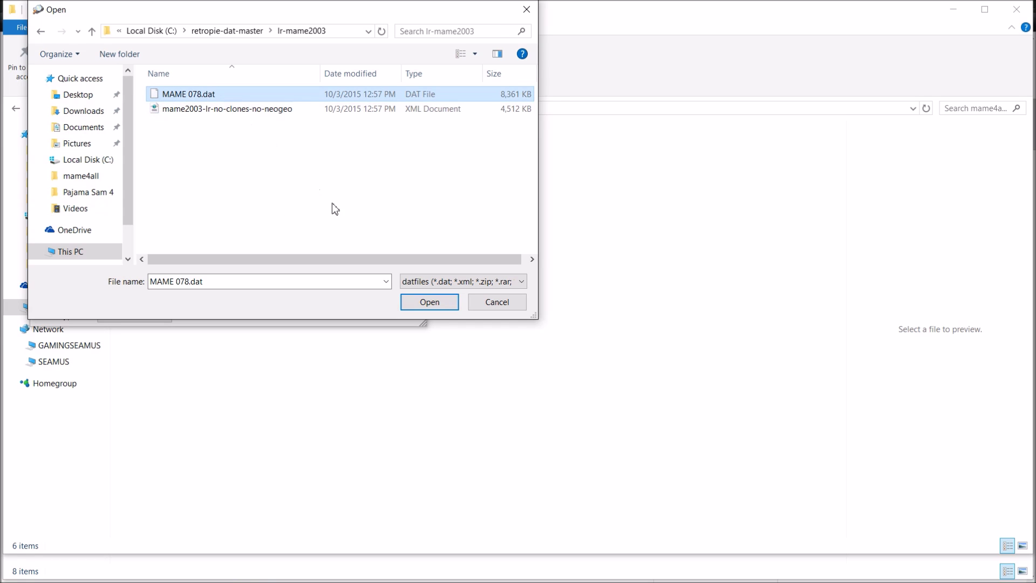
left_click(424, 302)
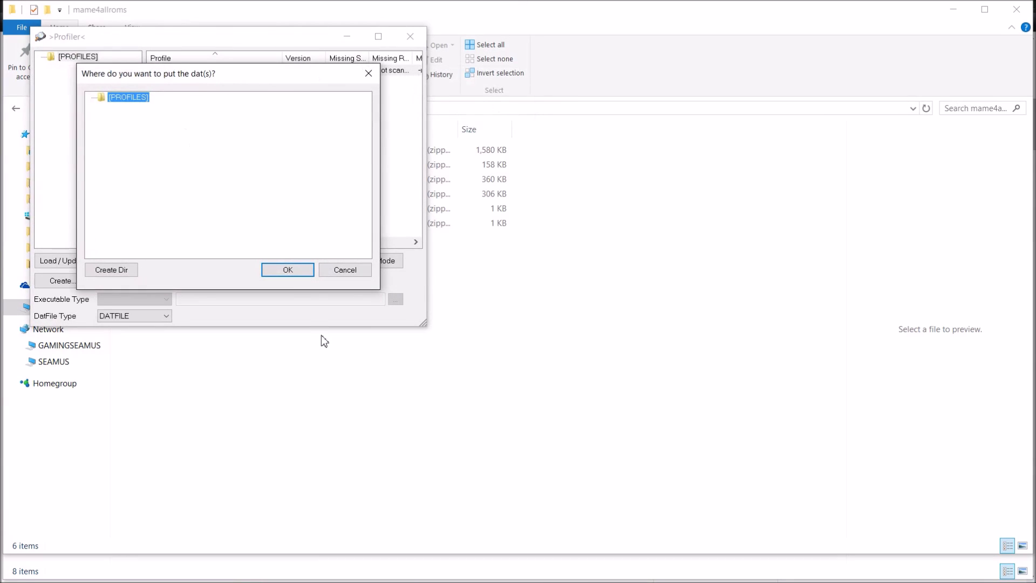
left_click(287, 271)
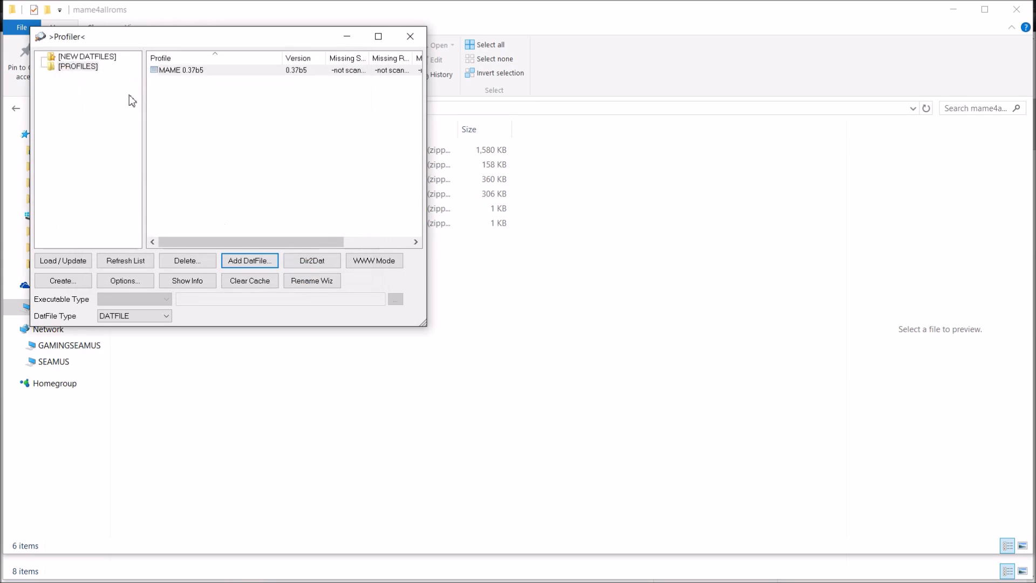
- Load the new MAME 0.78 datfile as an update to MAME 0.37b5, accepting all merge tag corrections
left_click(87, 57)
left_click(173, 70)
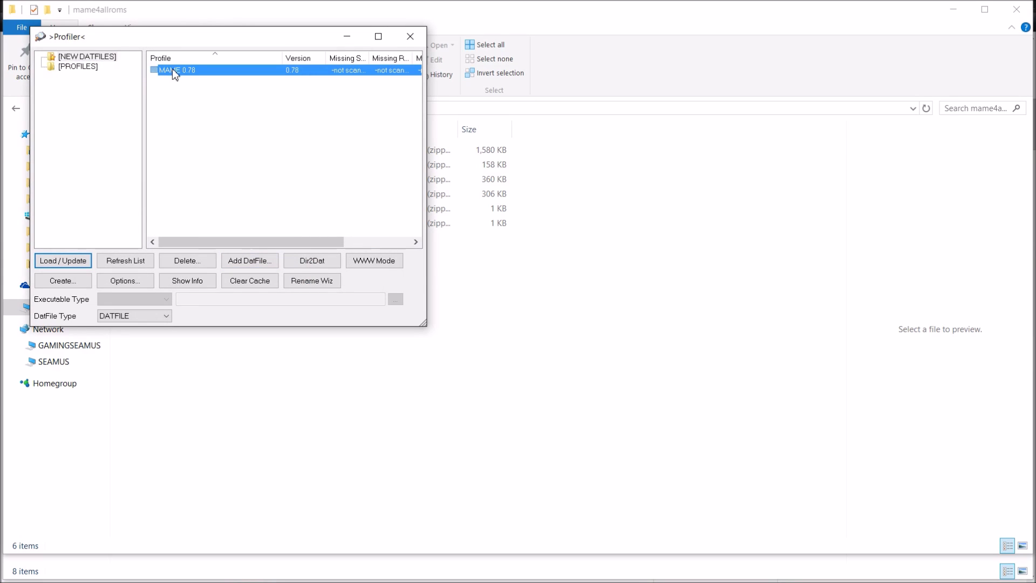
left_click(63, 260)
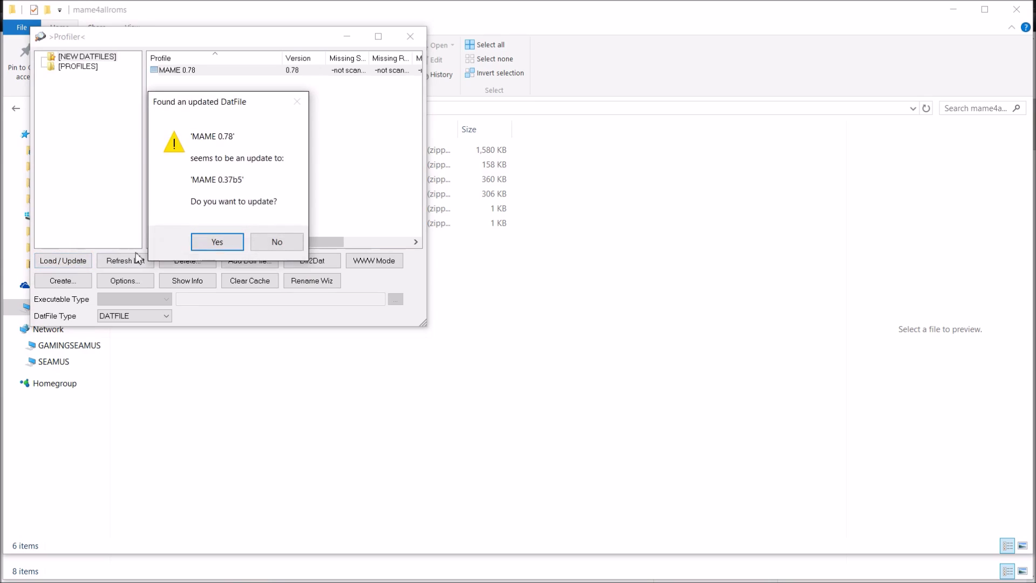
left_click(217, 242)
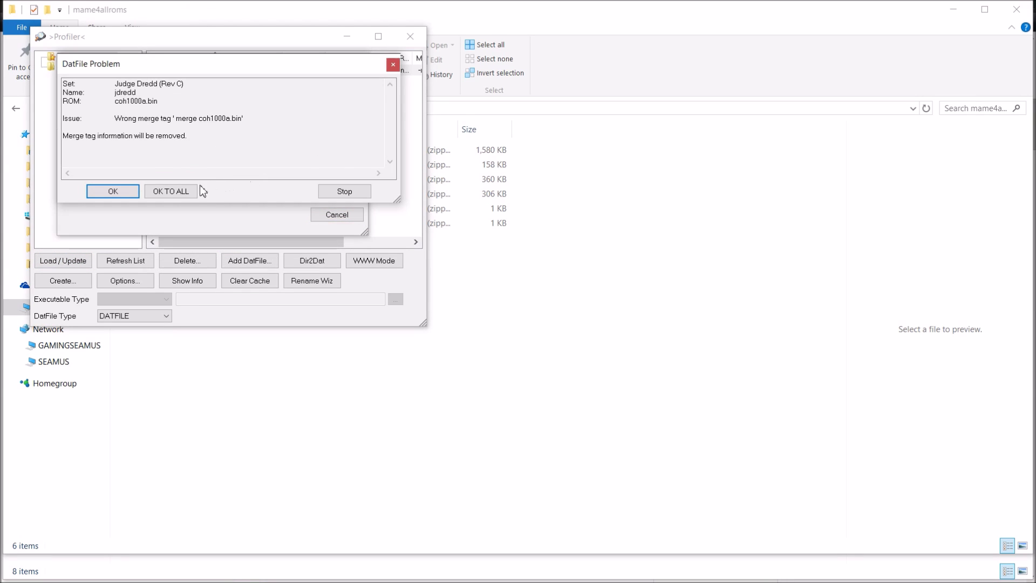
left_click(183, 191)
left_click(181, 190)
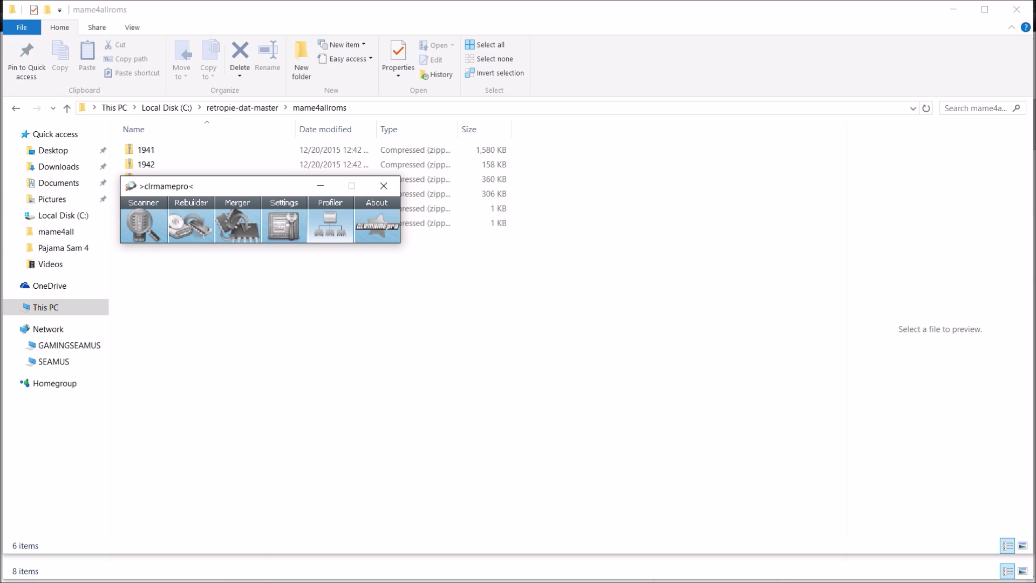
mouse_move(249, 573)
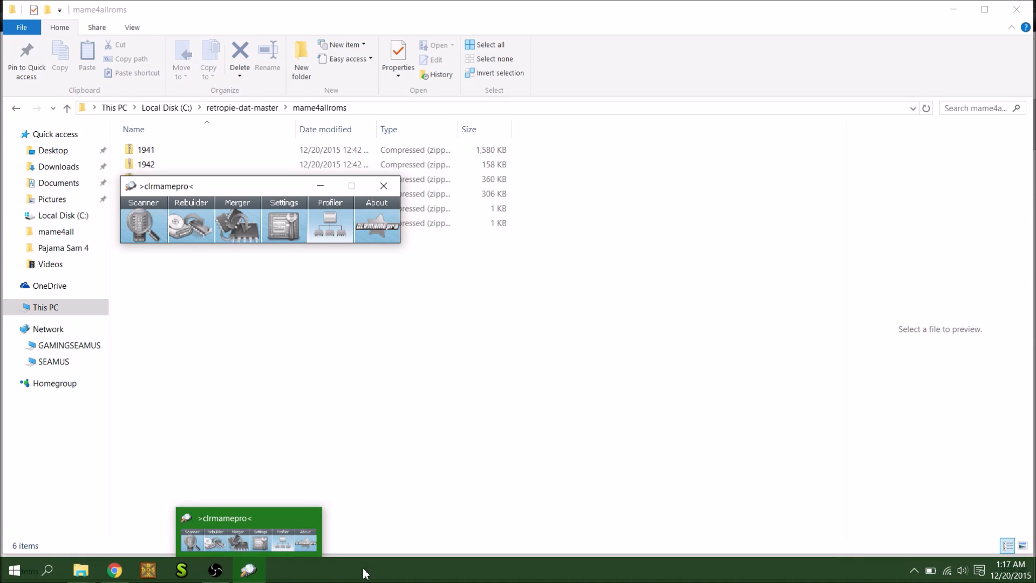
left_click_drag(255, 190, 478, 291)
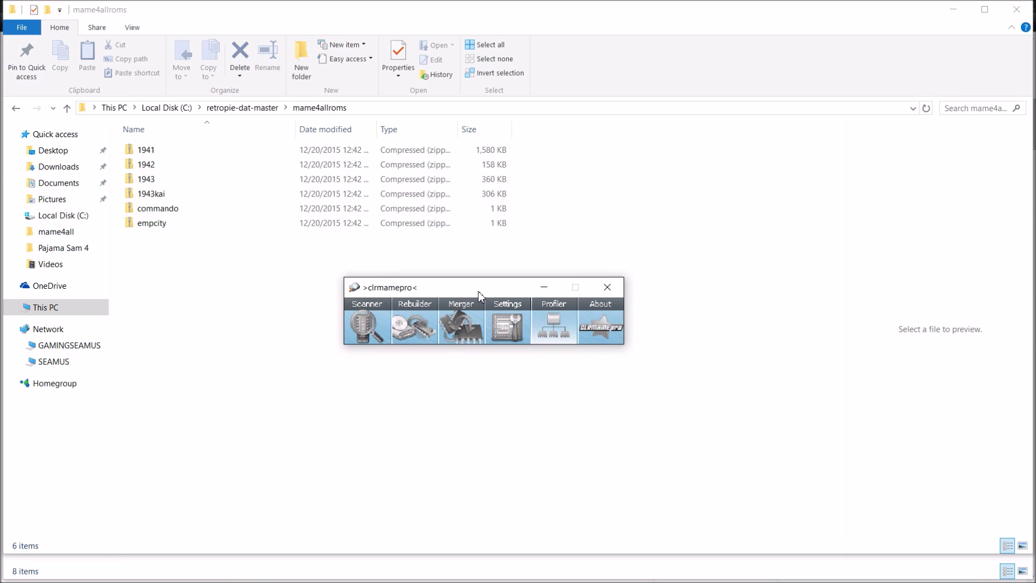
left_click_drag(468, 289, 318, 276)
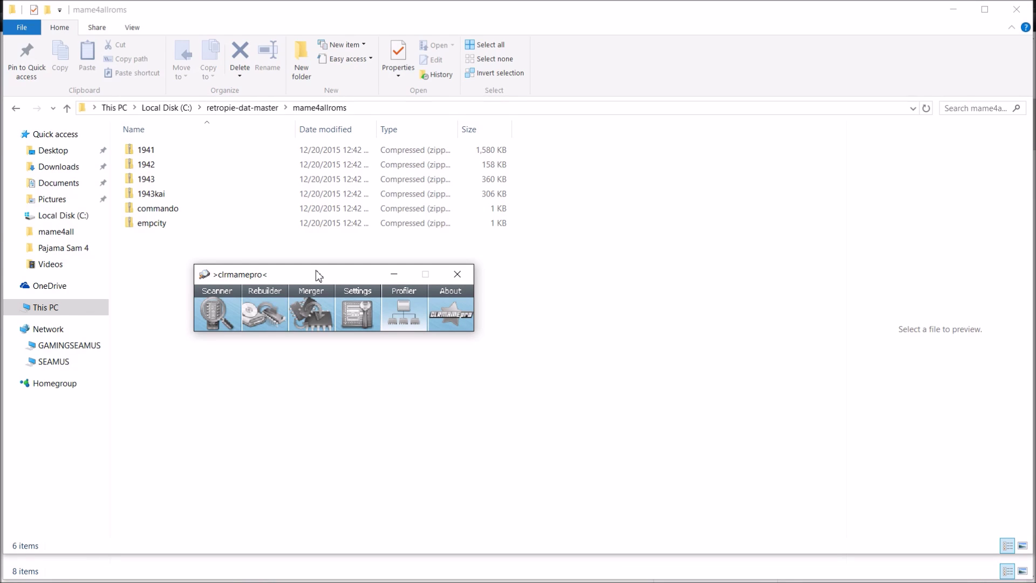